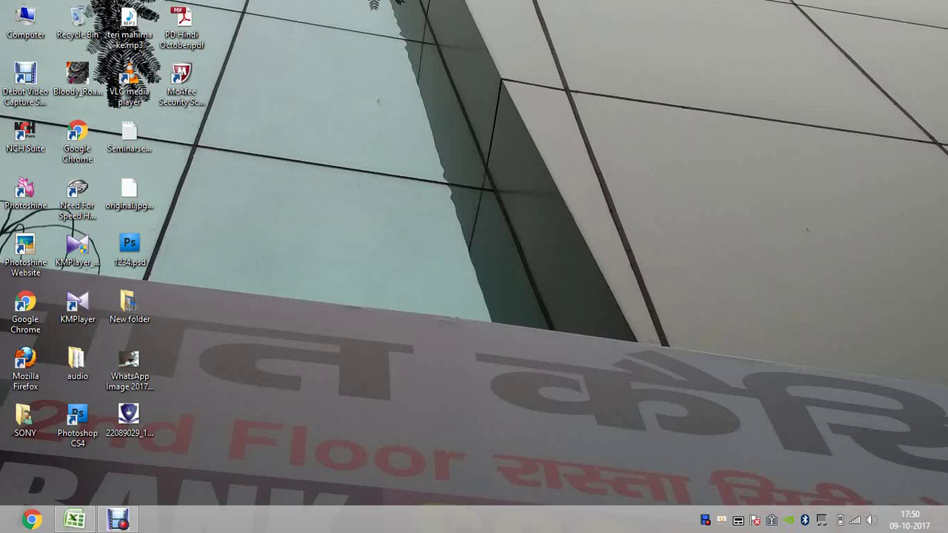
Step: Bring the blank Book1 Excel workbook up from the taskbar, maximized
click(74, 519)
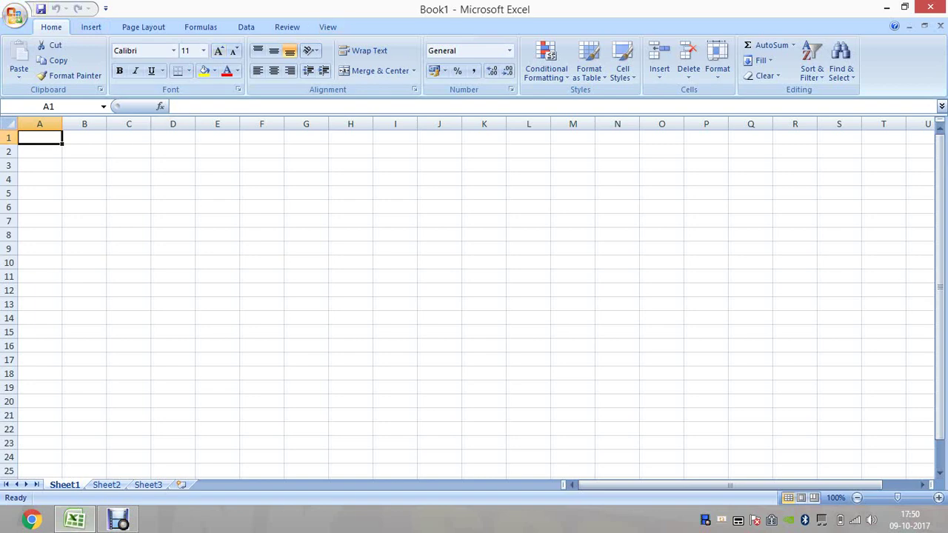
Step: Enter the headings LOAN, TIME, RATE and INSTALLMEENT in A1 through D1
text(LOA)
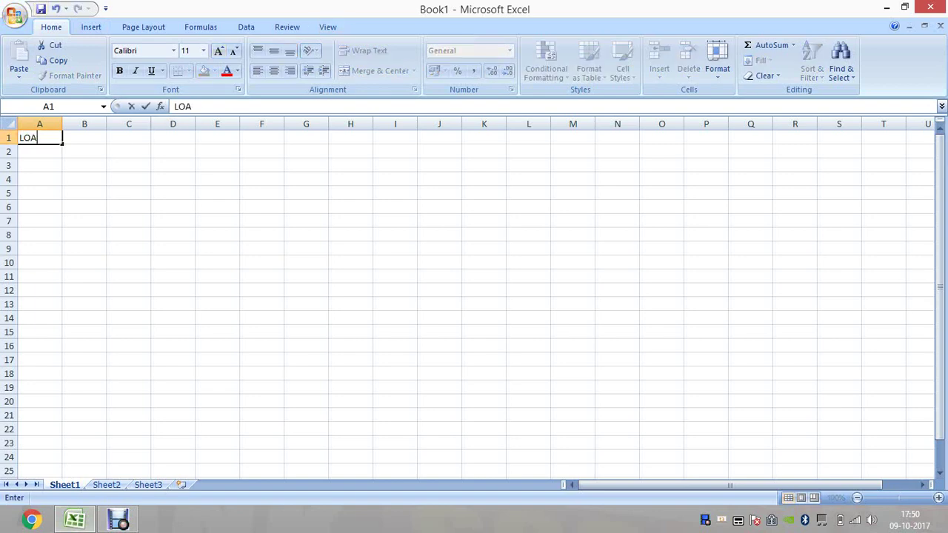
text(N)
key(Tab)
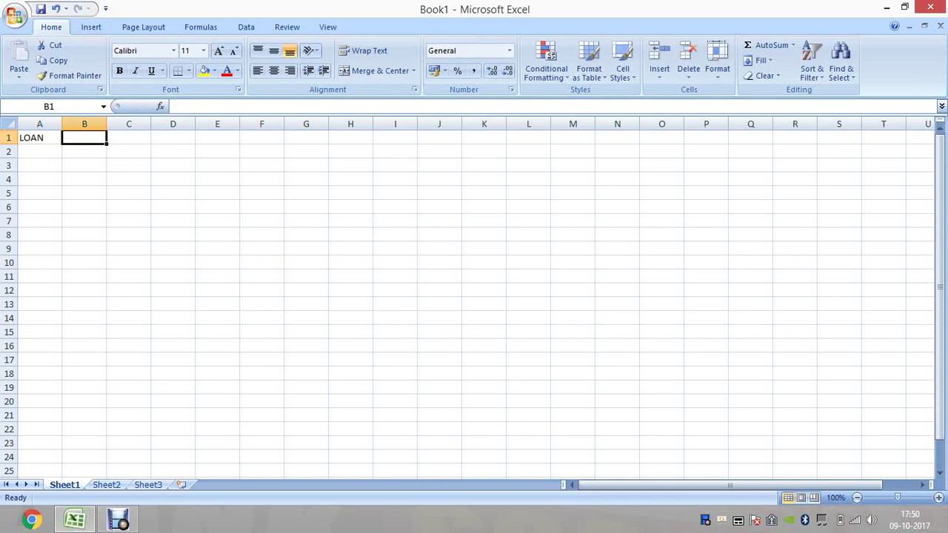
text(TIME)
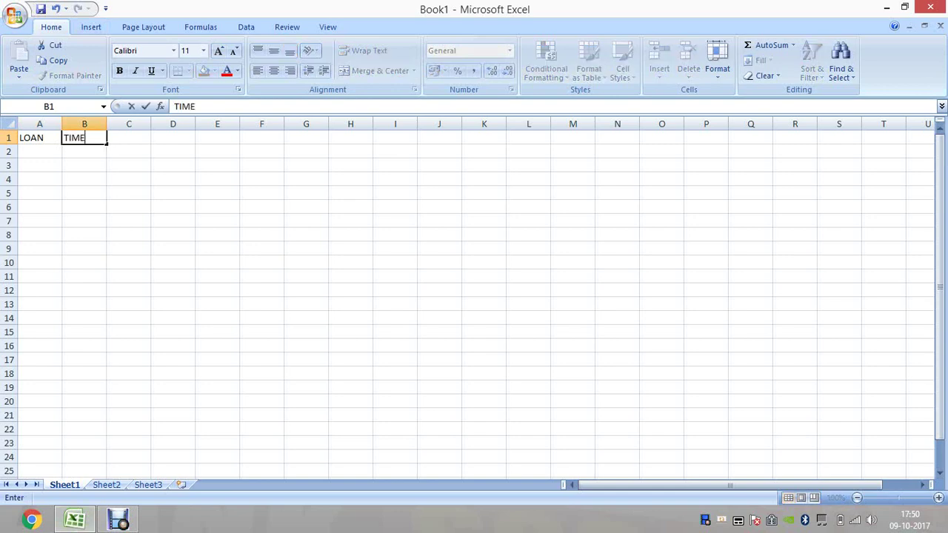
key(Tab)
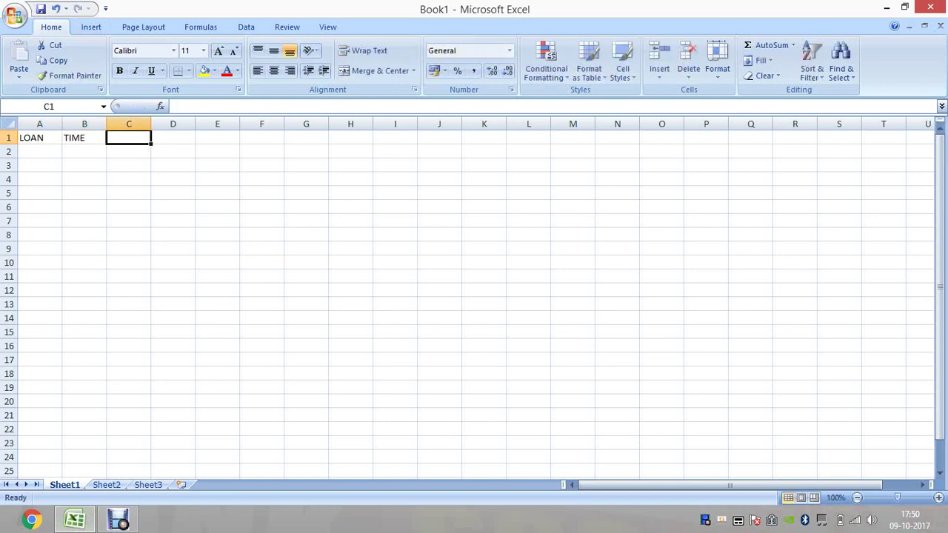
text(RA)
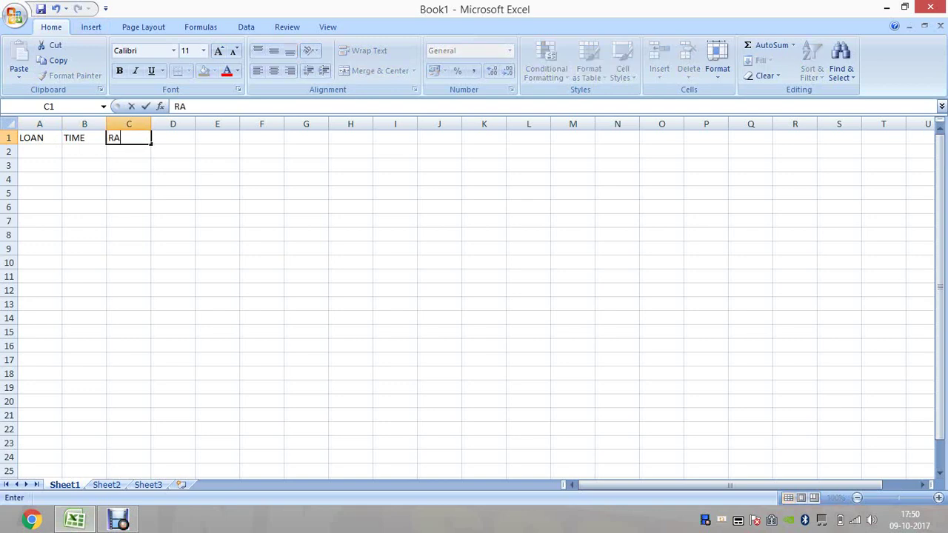
text(TE)
key(Tab)
text(I)
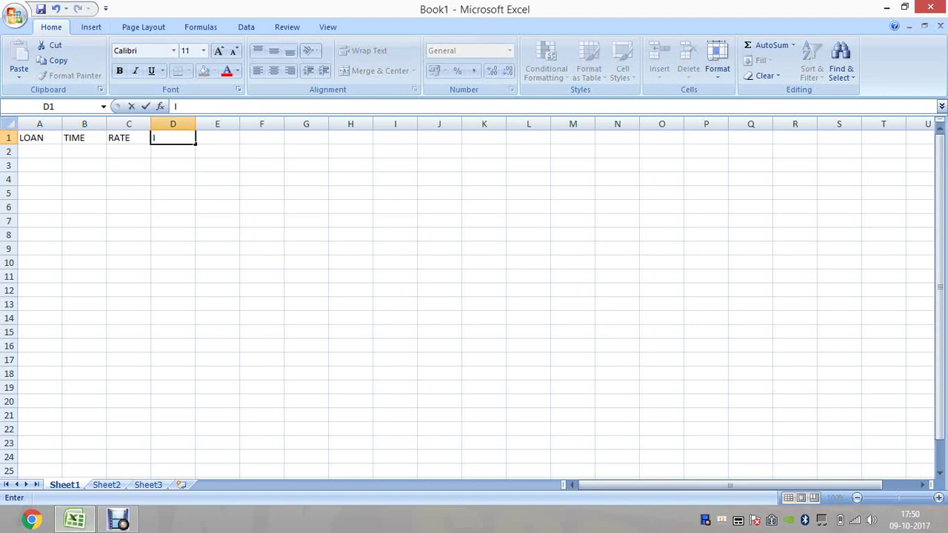
text(NST)
text(ALLMEENT)
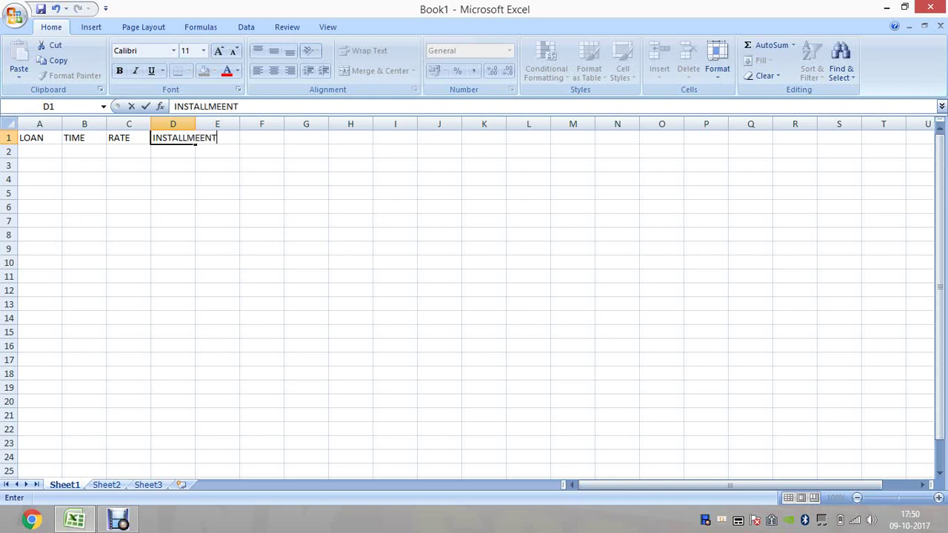
key(Return)
key(Left)
key(Left)
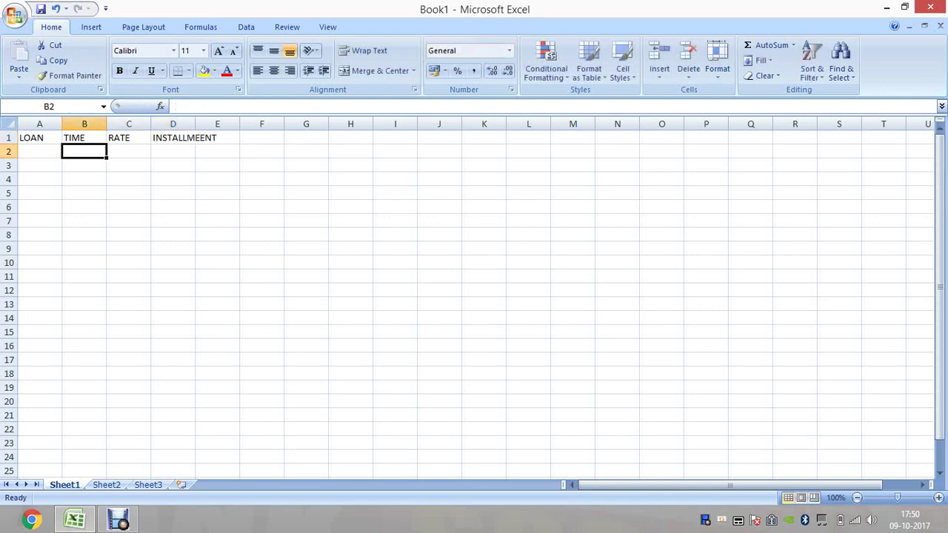
key(Left)
Step: Enter 100000, 5 and 10% in A2:C2 and widen column D for INSTALLMEENT
text(10000)
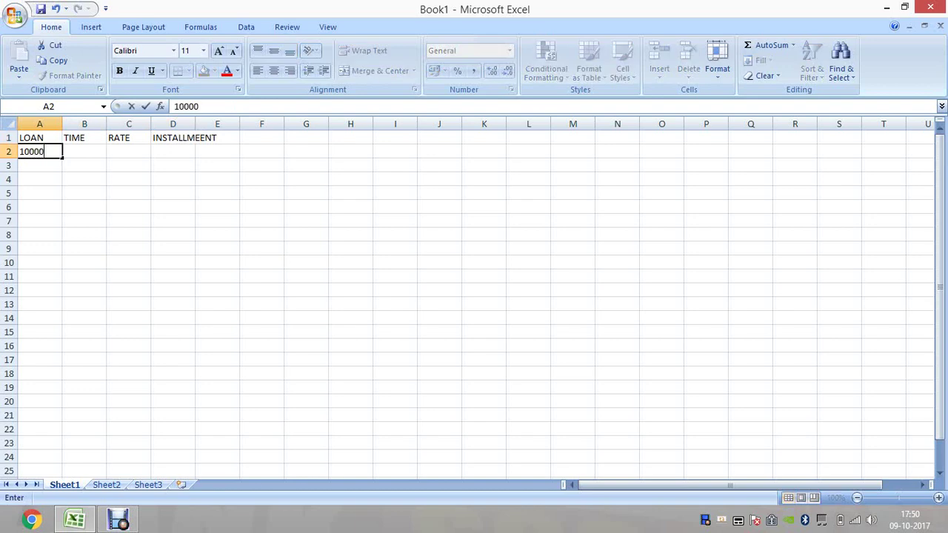
text(0)
key(Right)
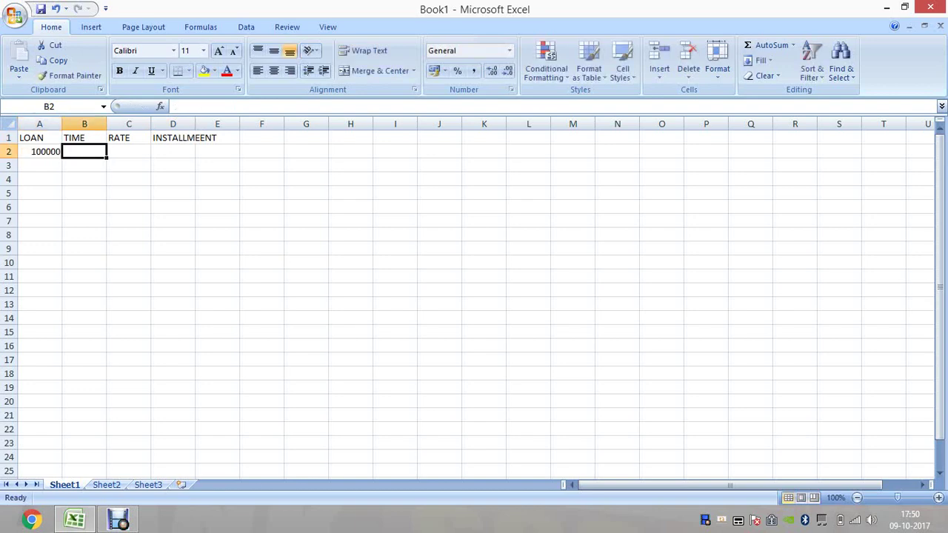
text(1)
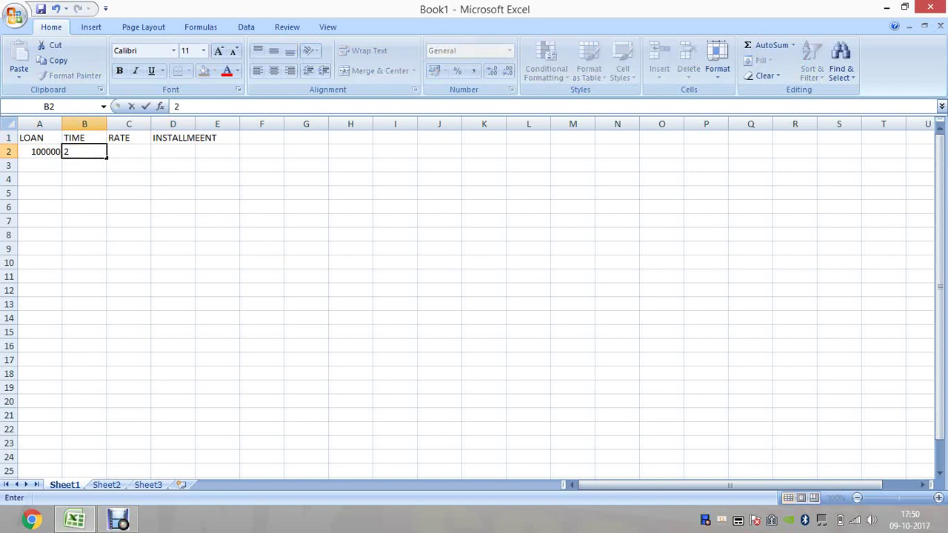
key(BackSpace)
text(5)
key(Right)
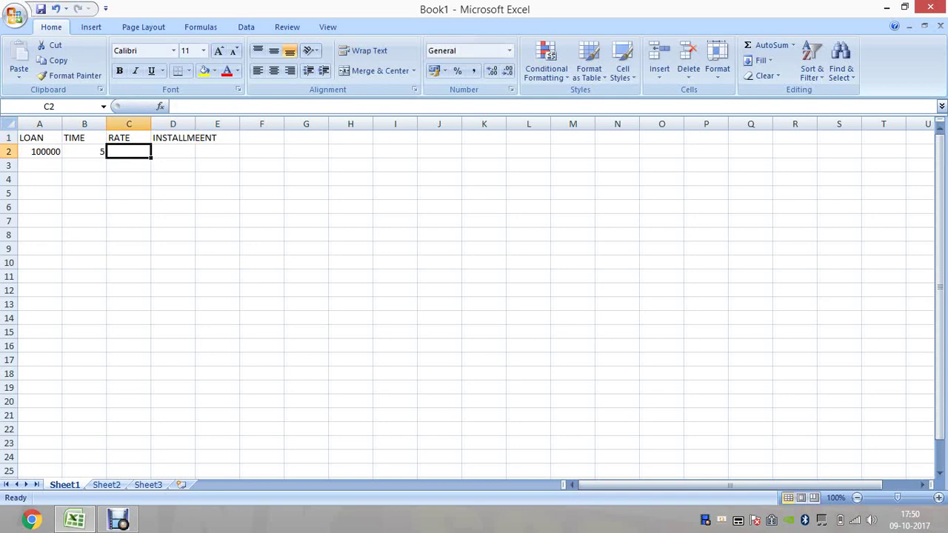
text(10)
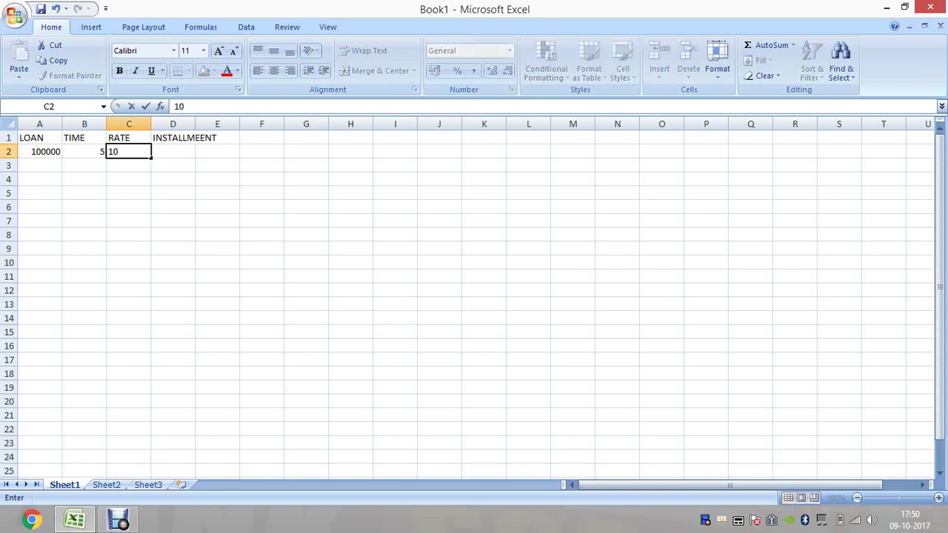
text(%)
key(Tab)
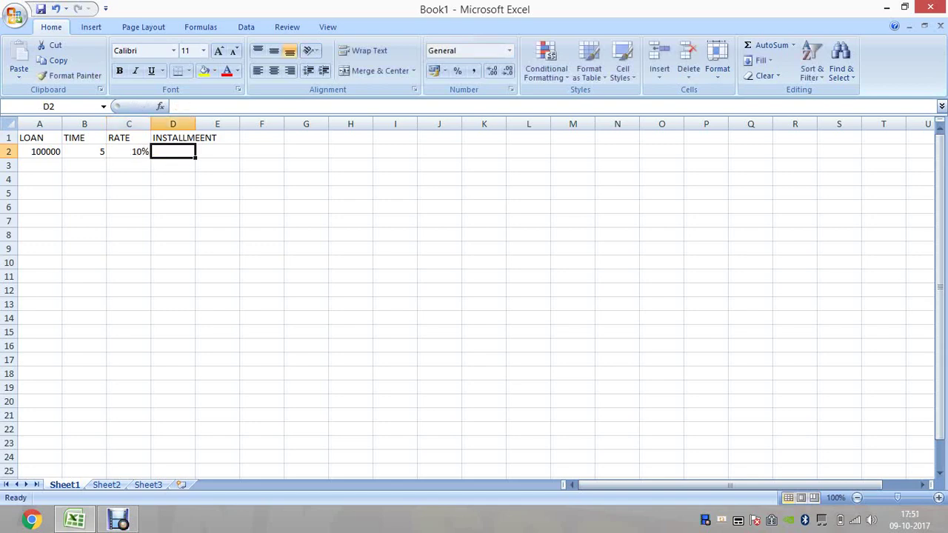
drag(195, 123, 221, 123)
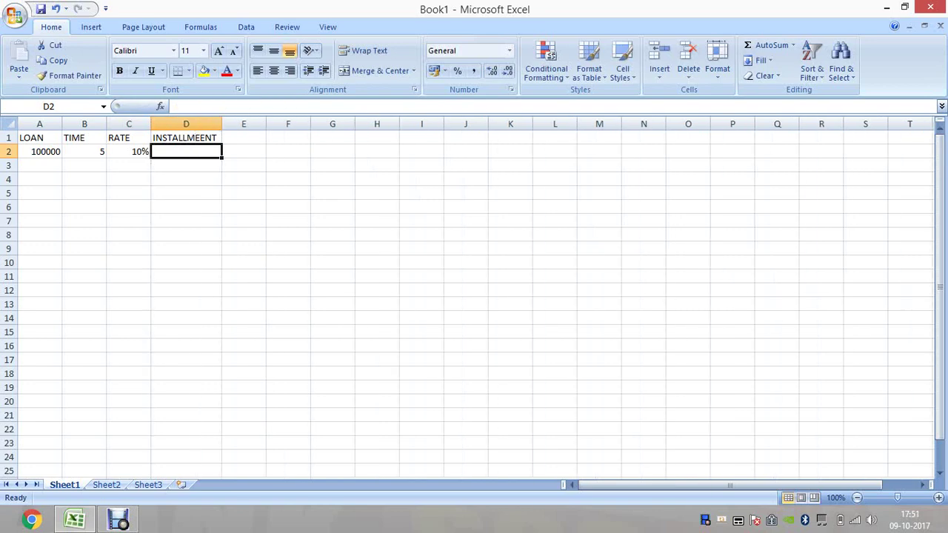
click(185, 179)
Step: Select D2 and begin a formula with an = sign
click(186, 151)
text(=)
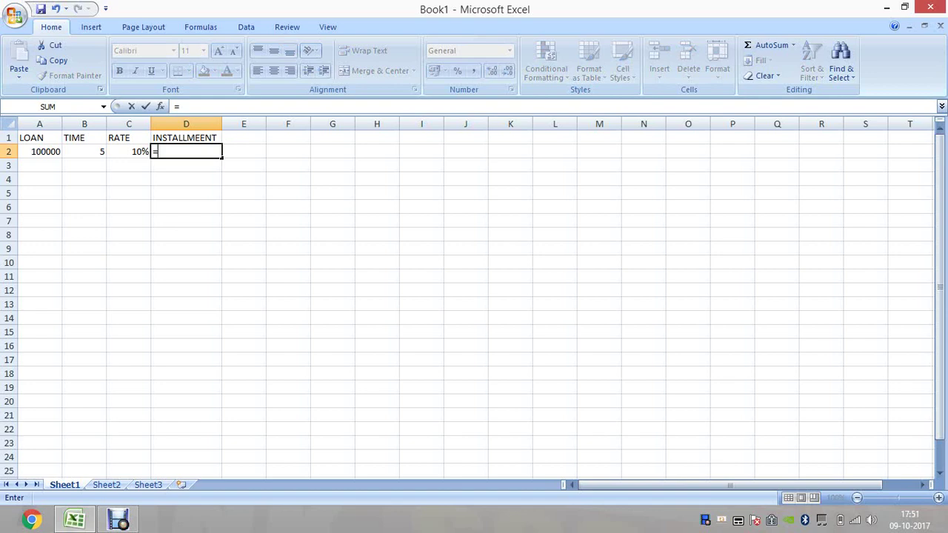
Step: Enter =PMT(C2/12,B2*12,A2) in D2, giving a monthly installment of ₹ -2,124.70
text(PMT)
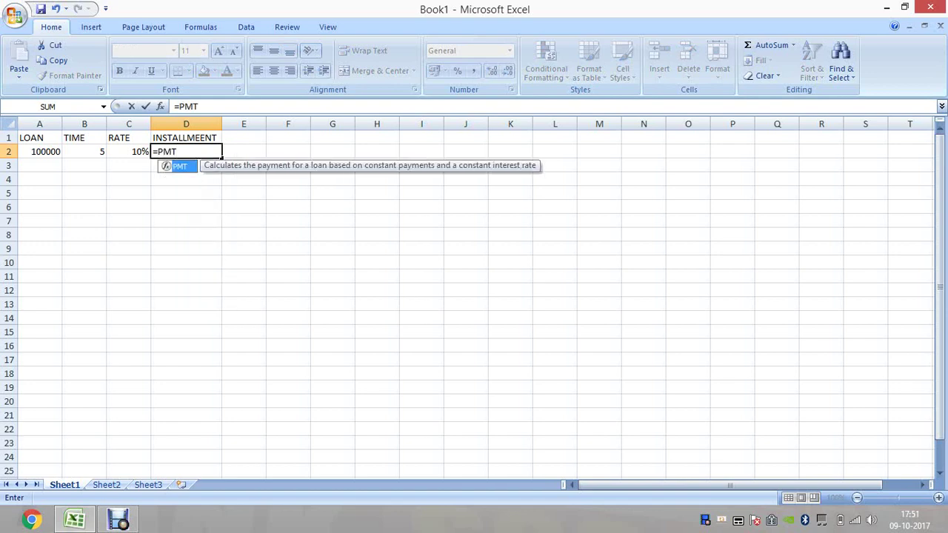
text(()
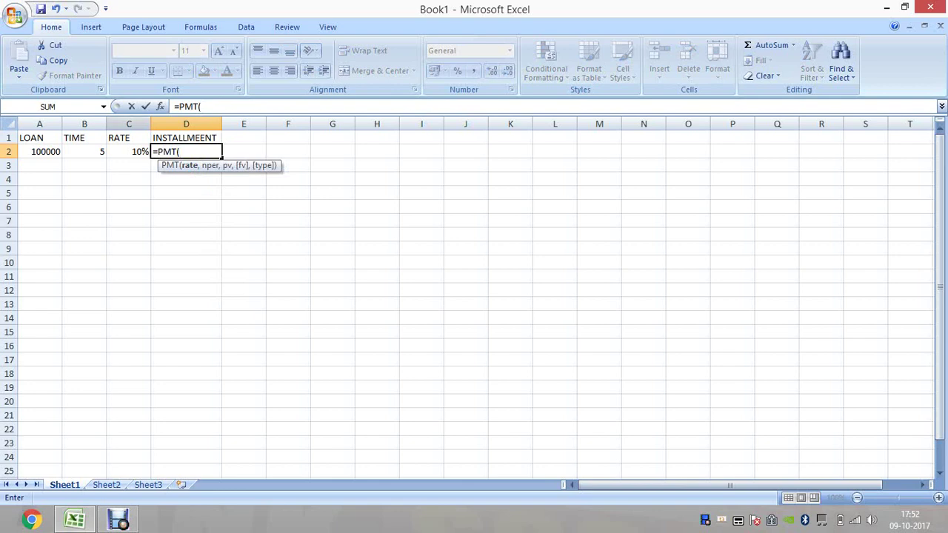
text(C2)
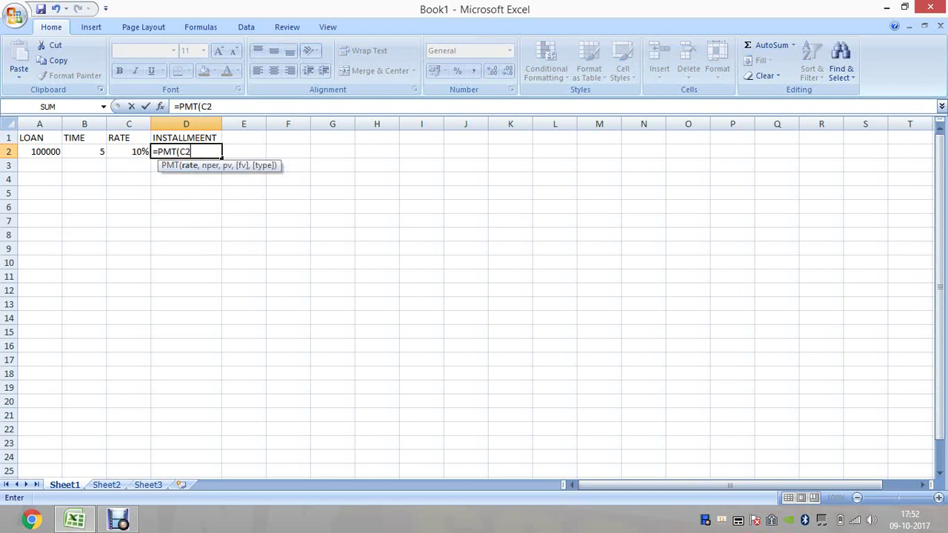
click(129, 151)
text(/)
text(12)
text(,)
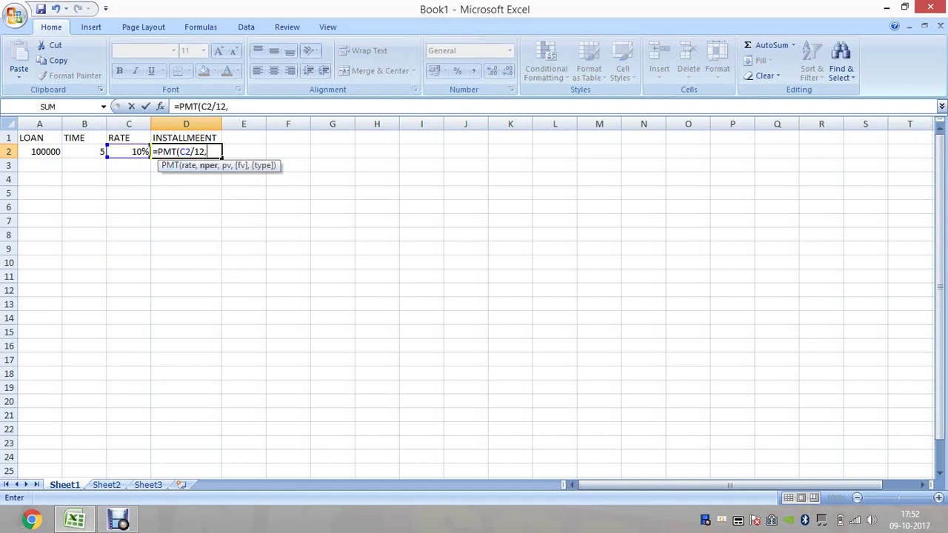
click(83, 151)
text(*)
text(12)
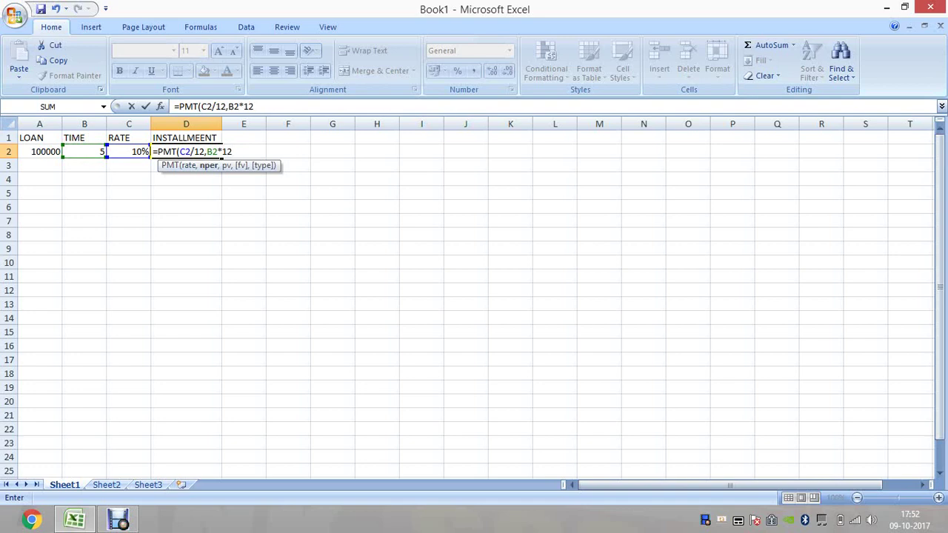
text(,)
click(39, 151)
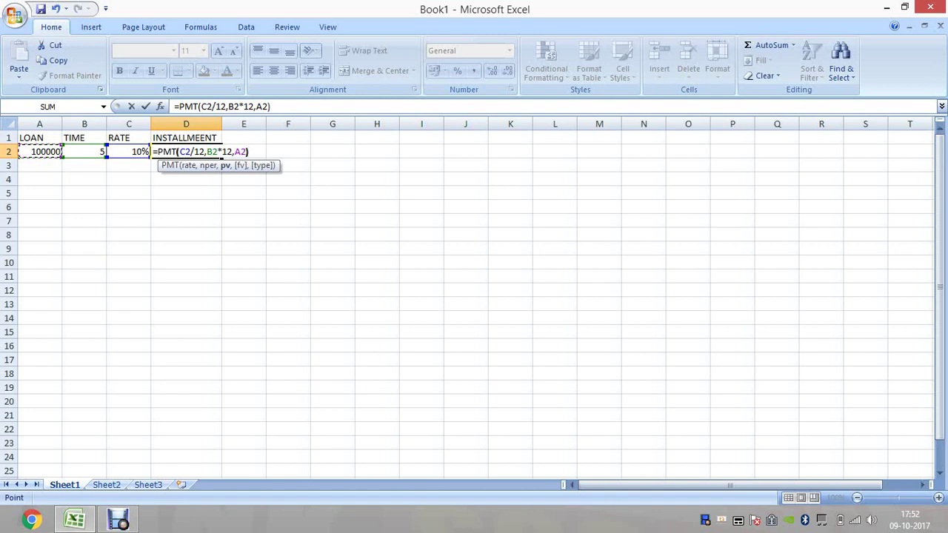
text())
key(Return)
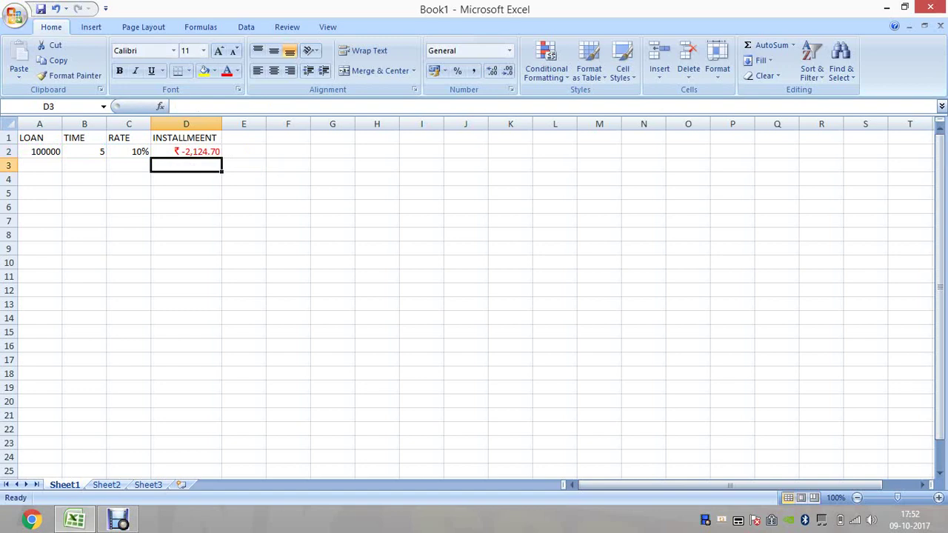
Step: Open Format Cells for D2, showing Currency with ₹ and 2 decimal places
click(186, 151)
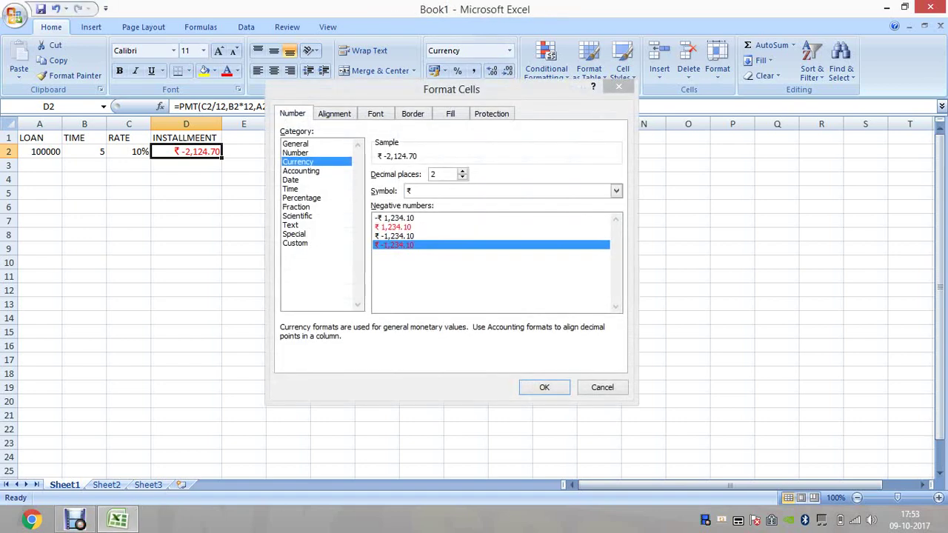
Step: Apply the red no-minus negative style with 0 decimal places, showing ₹ 2,125
click(392, 226)
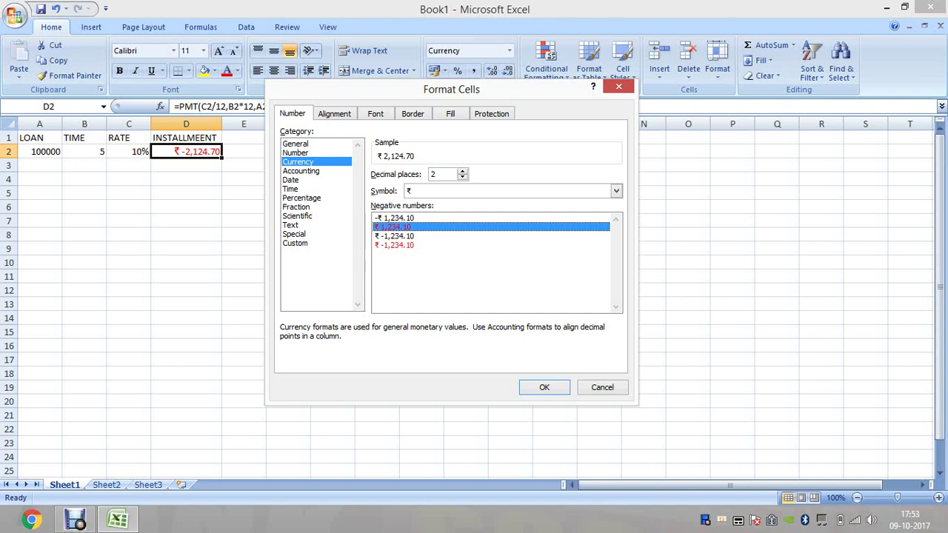
double_click(433, 174)
text(0)
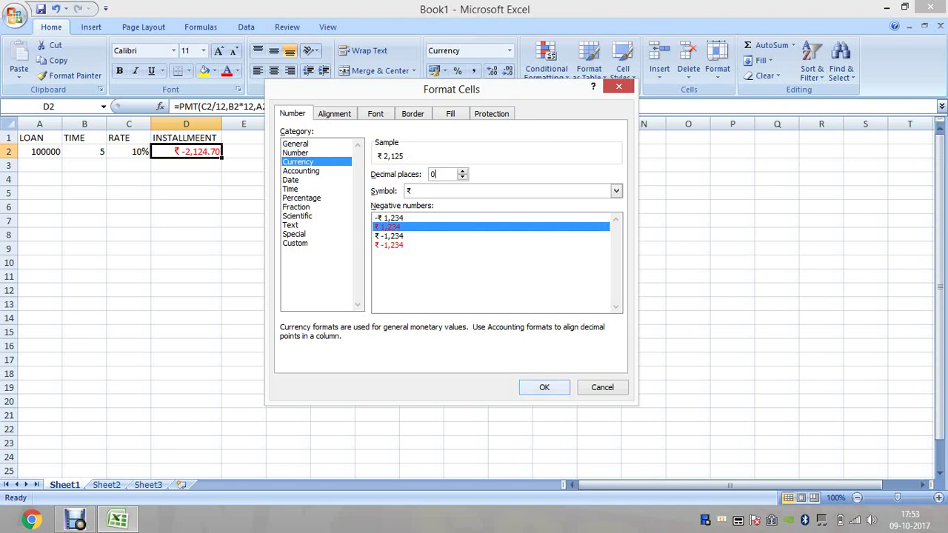
key(Return)
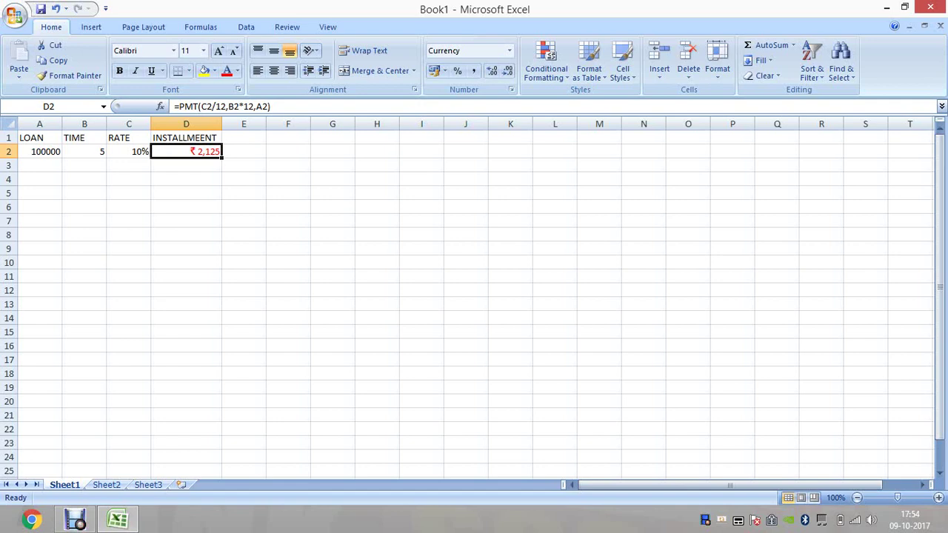
Step: Select the loan, time and rate cells A2:C2 as scenario inputs
click(244, 192)
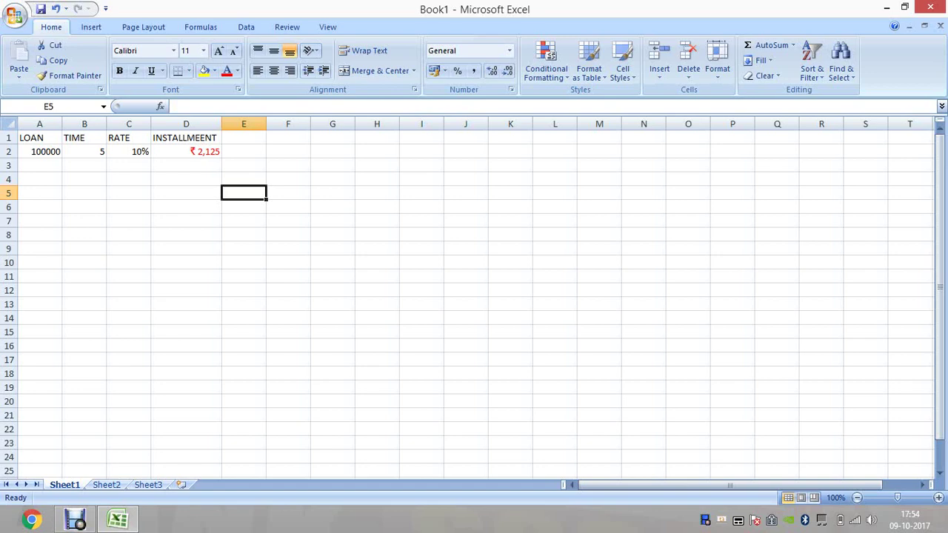
drag(40, 151, 129, 151)
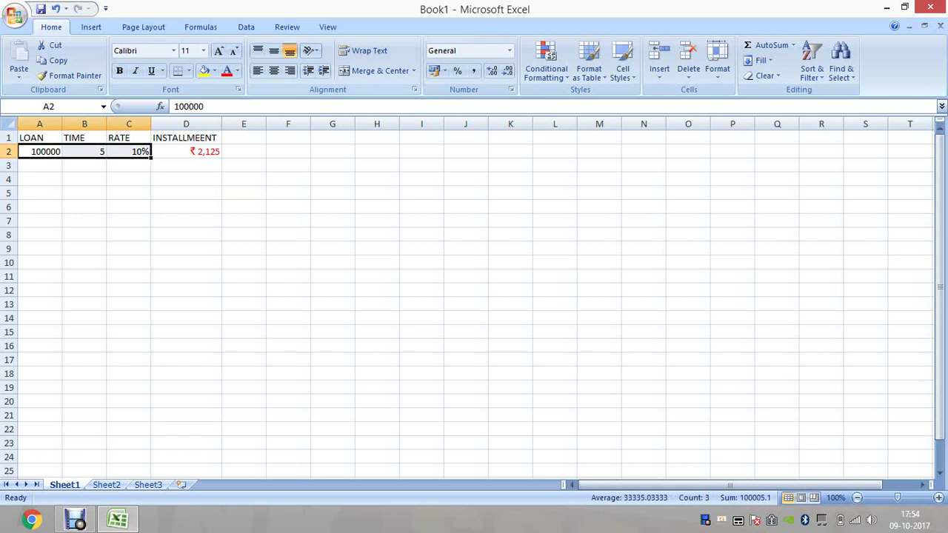
key(alt+a)
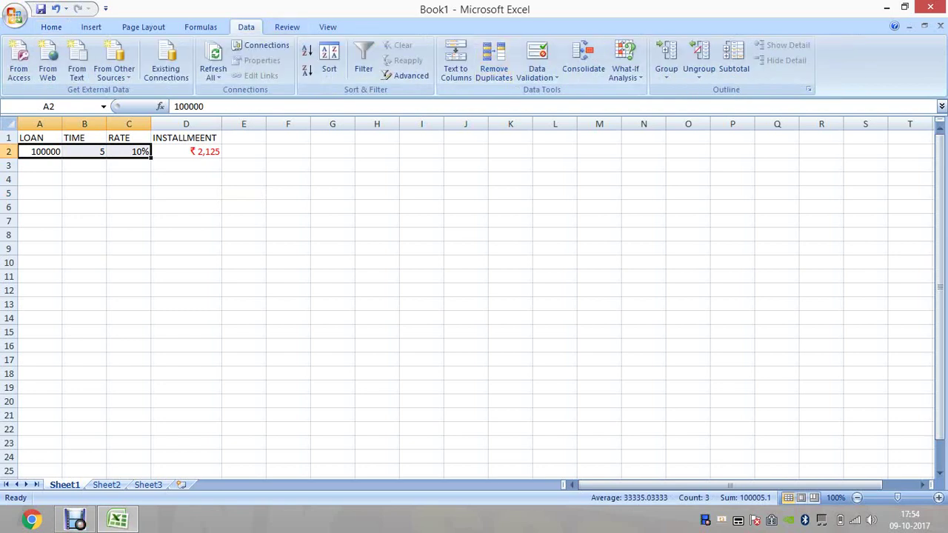
Step: Open Scenario Manager from What-If Analysis and begin adding a new scenario
key(alt+a)
key(w)
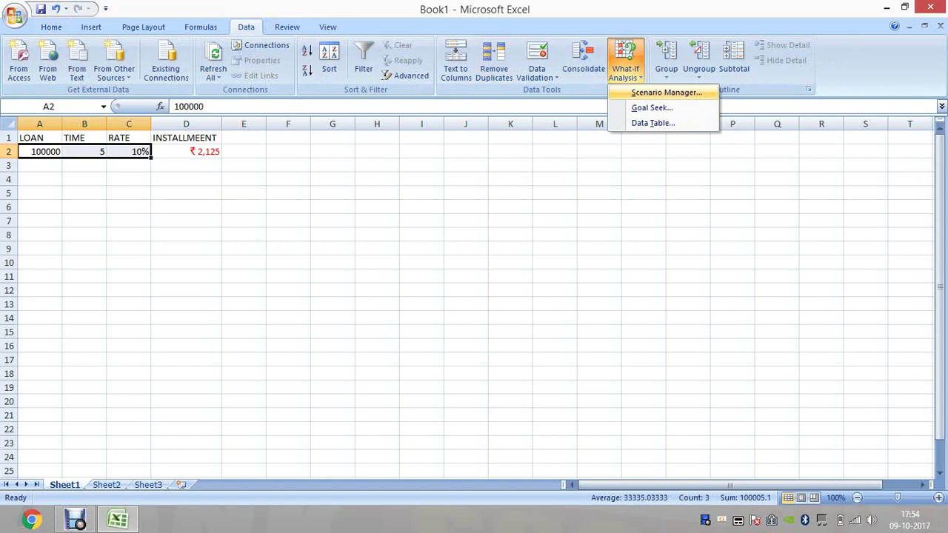
key(Return)
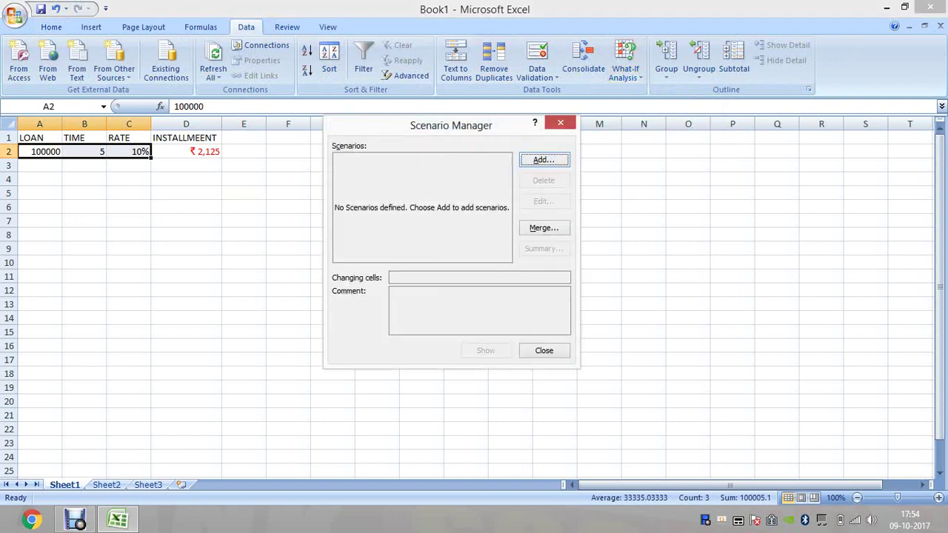
drag(451, 125, 455, 97)
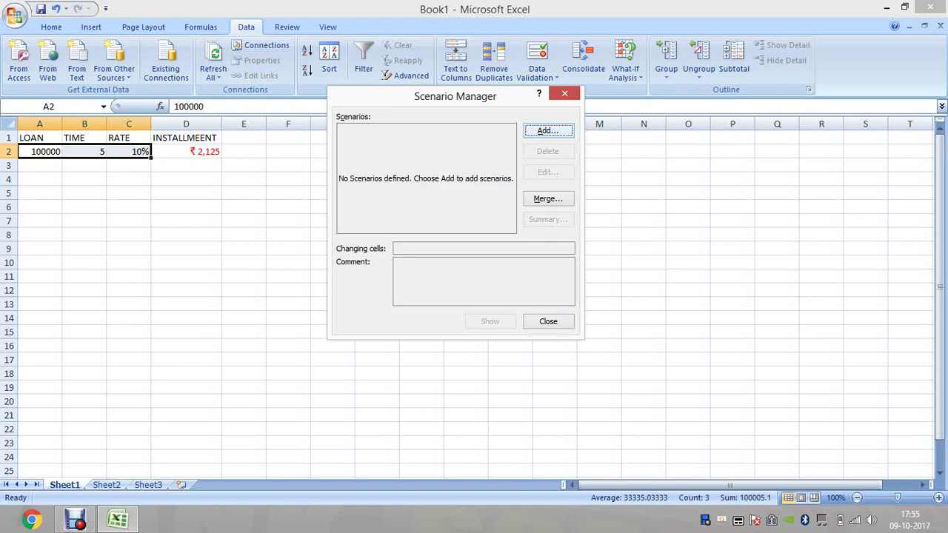
key(Return)
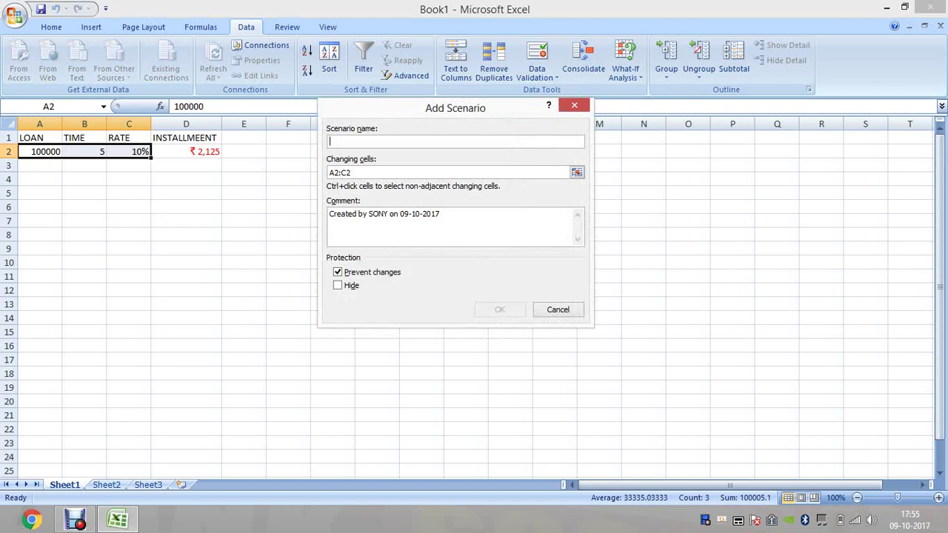
Step: Add the HOUSEING LOAN scenario with values 4500000, 30 and 8.50%
text(HO)
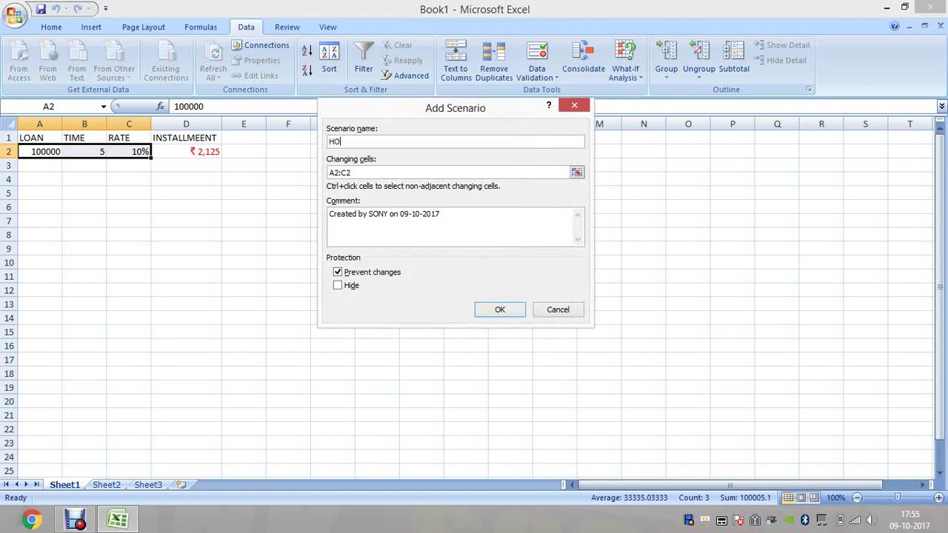
text(USEING LO)
text(AN)
click(500, 310)
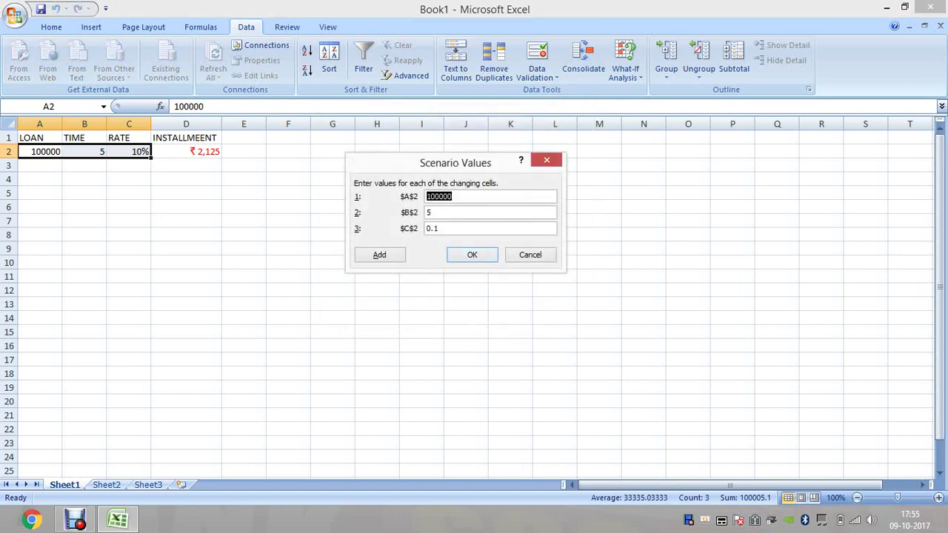
text(5)
key(BackSpace)
text(45)
text(00)
text(000)
key(Tab)
text(33)
text(330)
key(Tab)
text(8)
text(.30)
key(BackSpace)
key(BackSpace)
text(50)
text(%)
Step: Create scenario TATA CAR with changing values 1200000 loan, 10 time and 12% rate
key(Return)
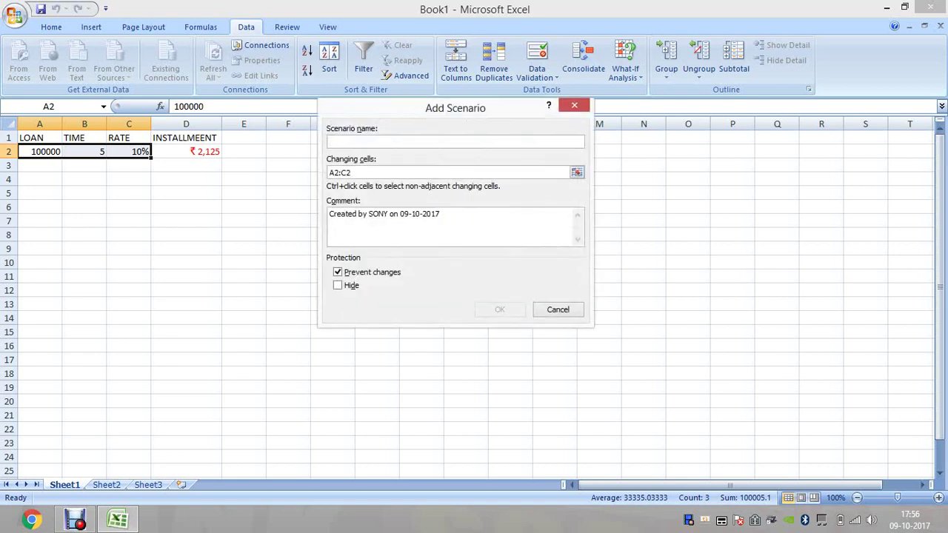
text(TATA)
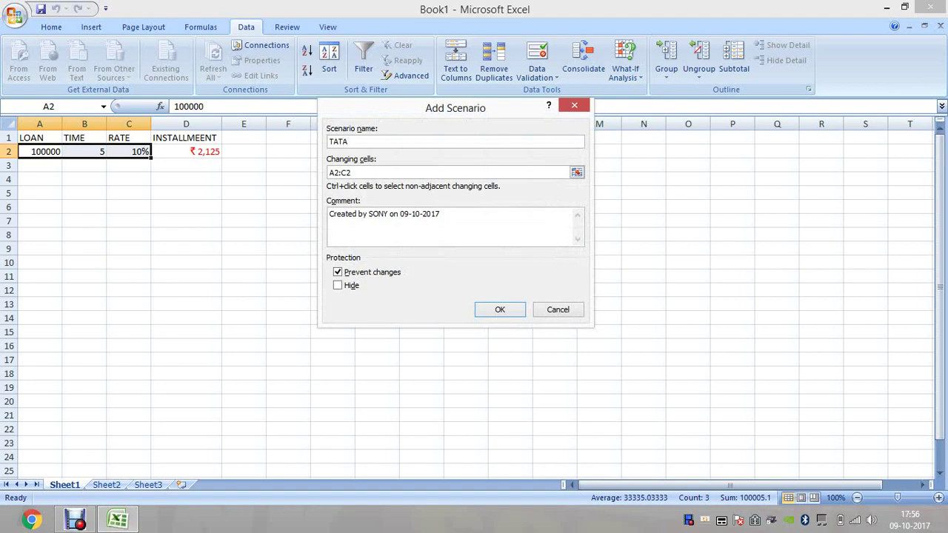
text( CAR)
key(Return)
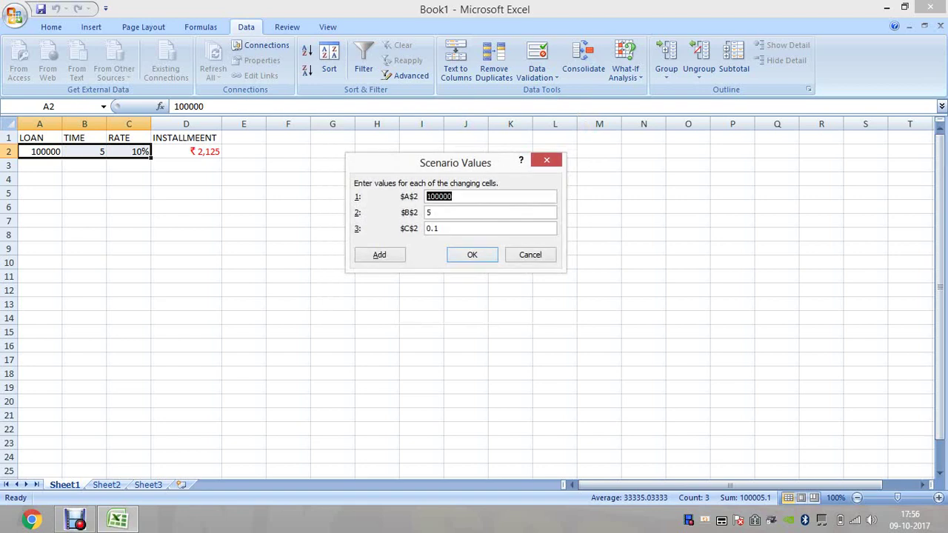
text(120000)
text(0)
key(Tab)
text(10)
key(Tab)
text(12)
text(%)
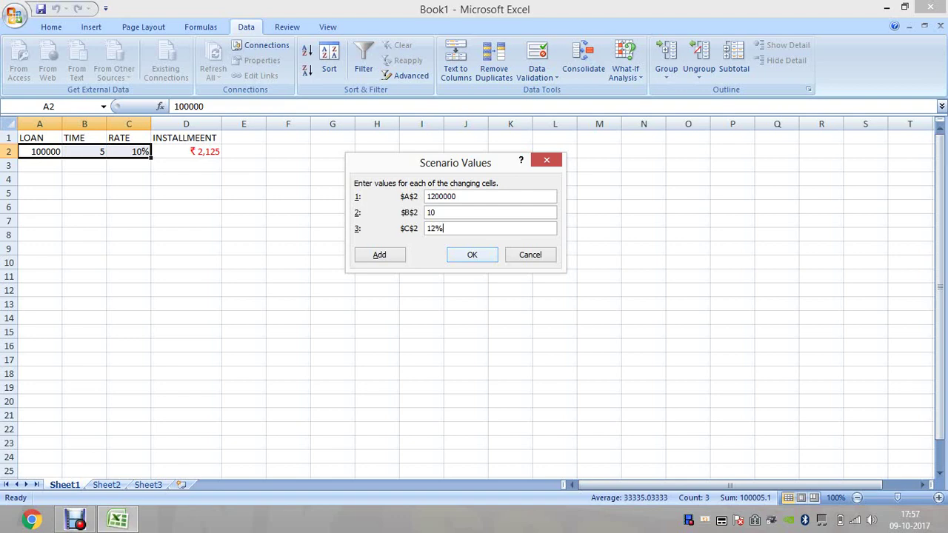
key(Return)
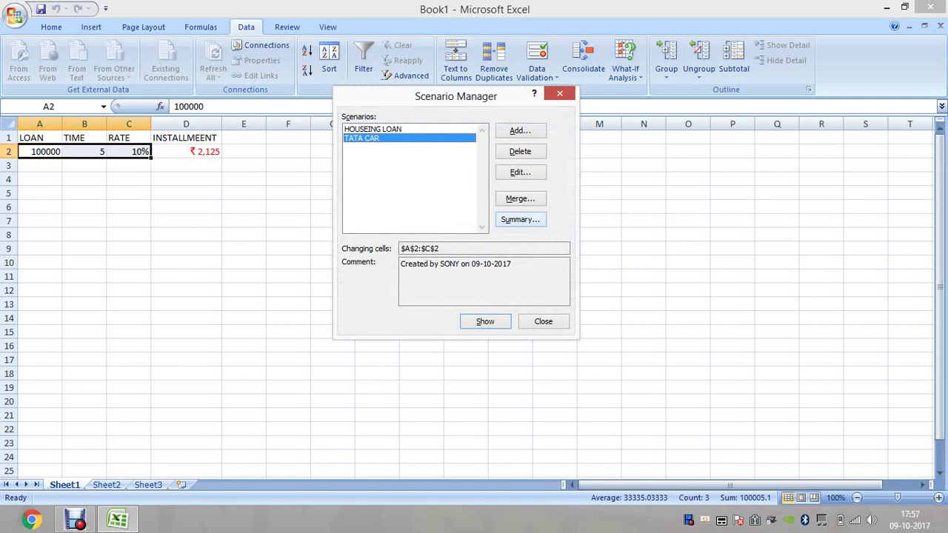
click(520, 219)
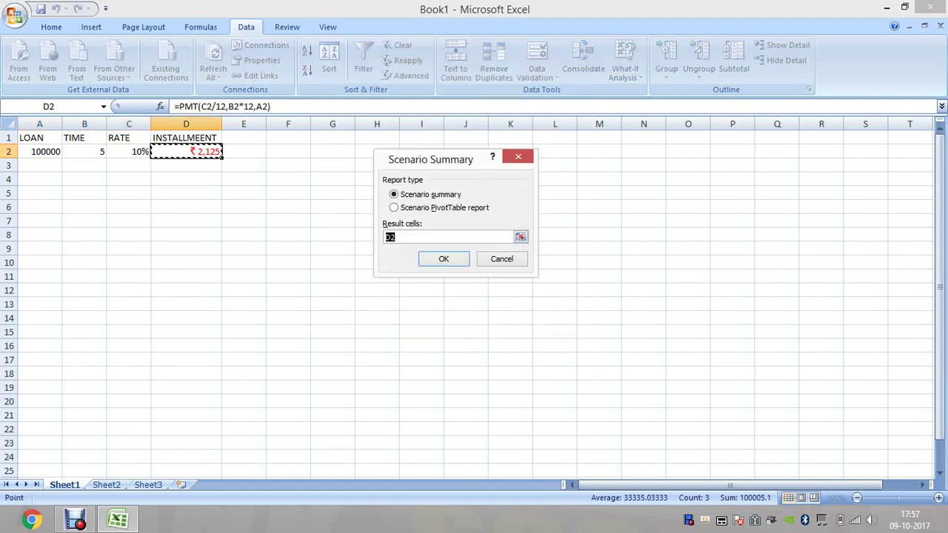
key(Return)
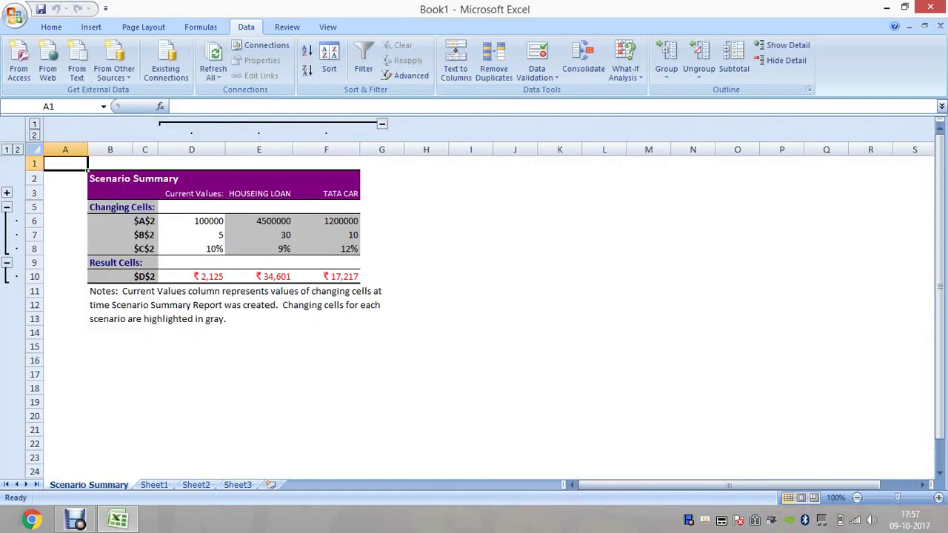
drag(191, 220, 222, 279)
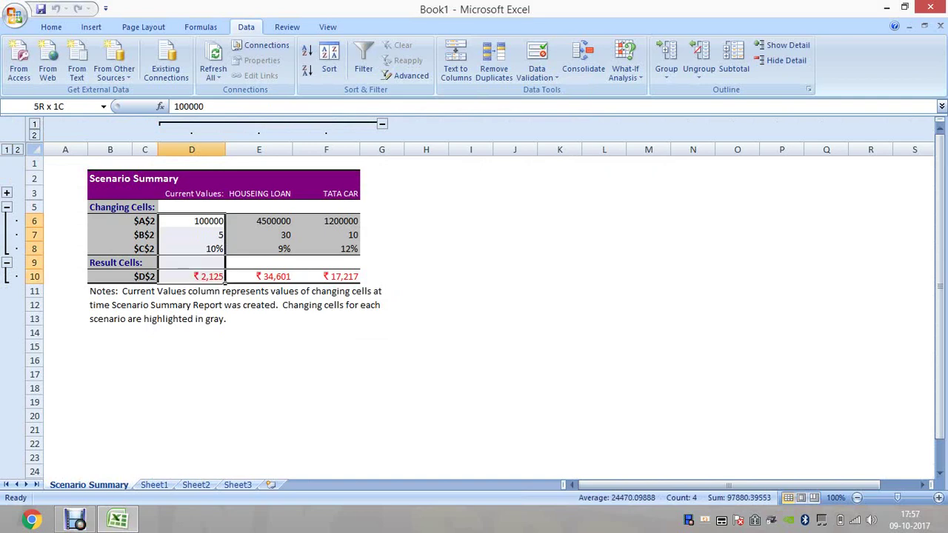
click(191, 221)
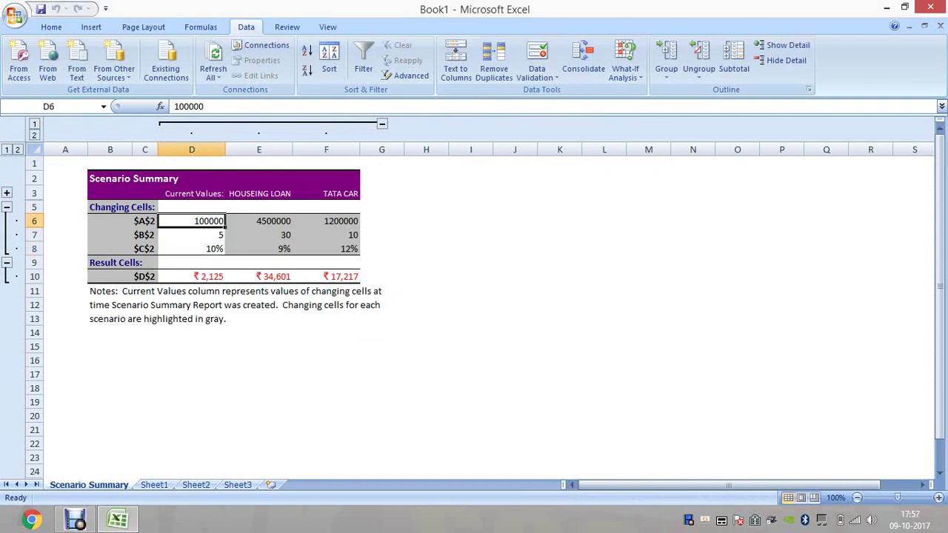
click(191, 235)
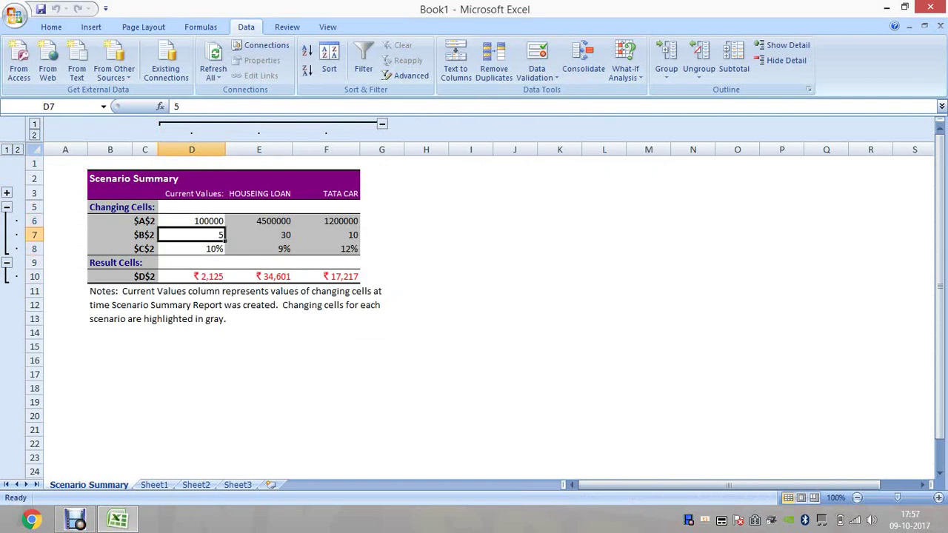
click(191, 249)
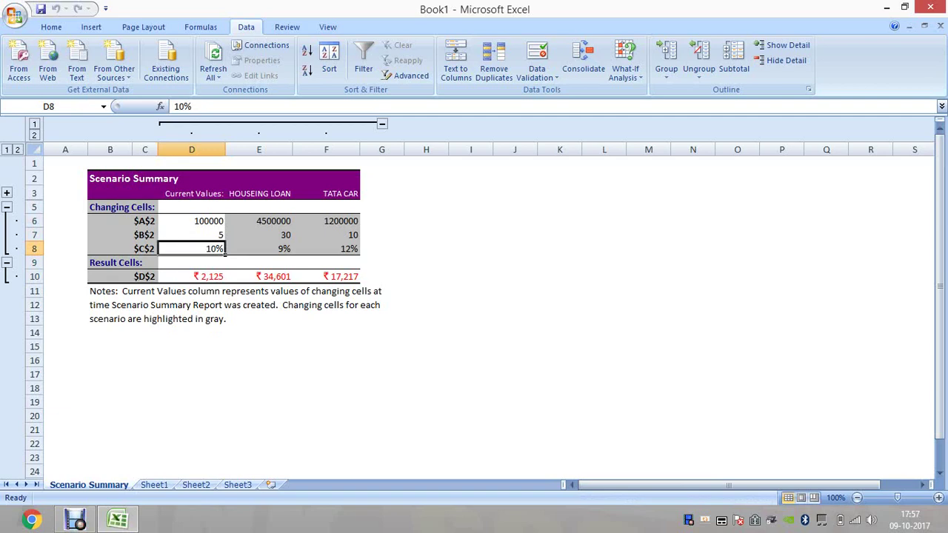
click(222, 278)
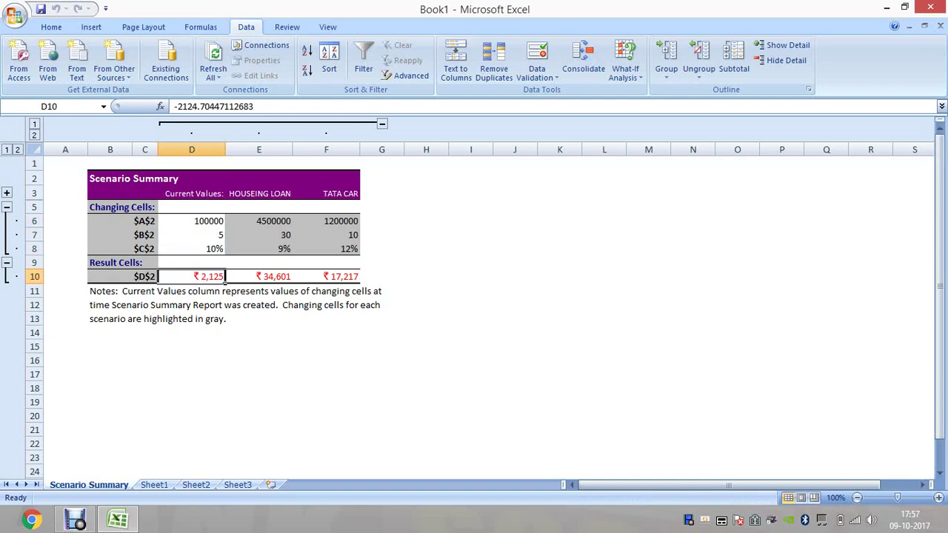
click(288, 221)
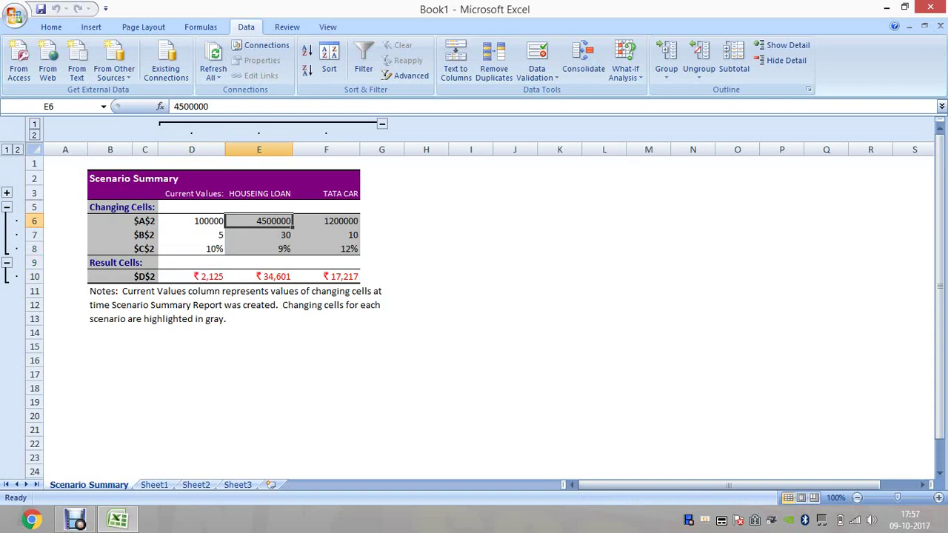
click(287, 235)
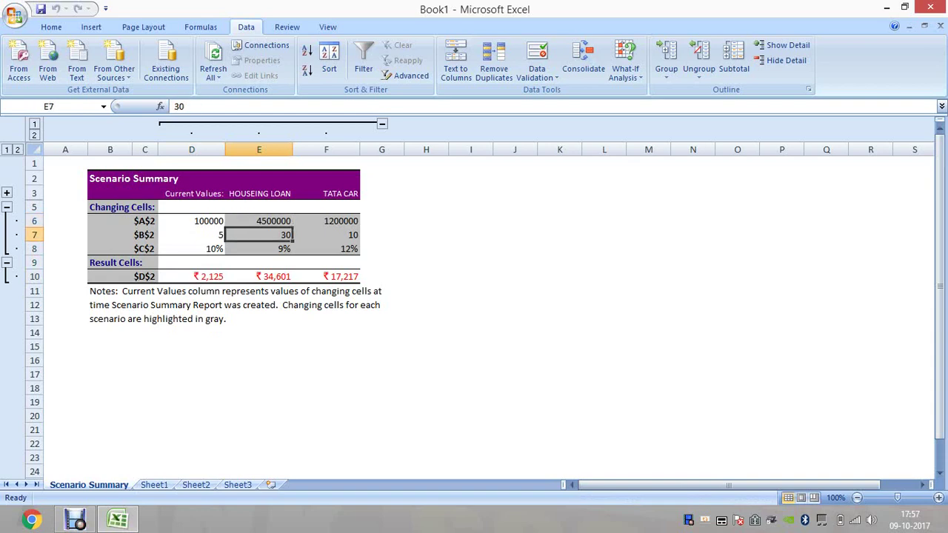
click(258, 249)
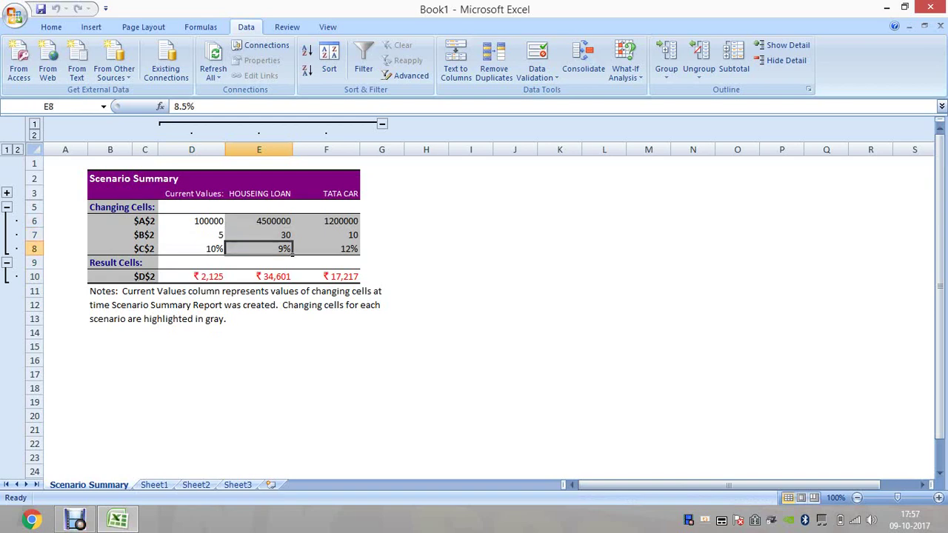
click(292, 278)
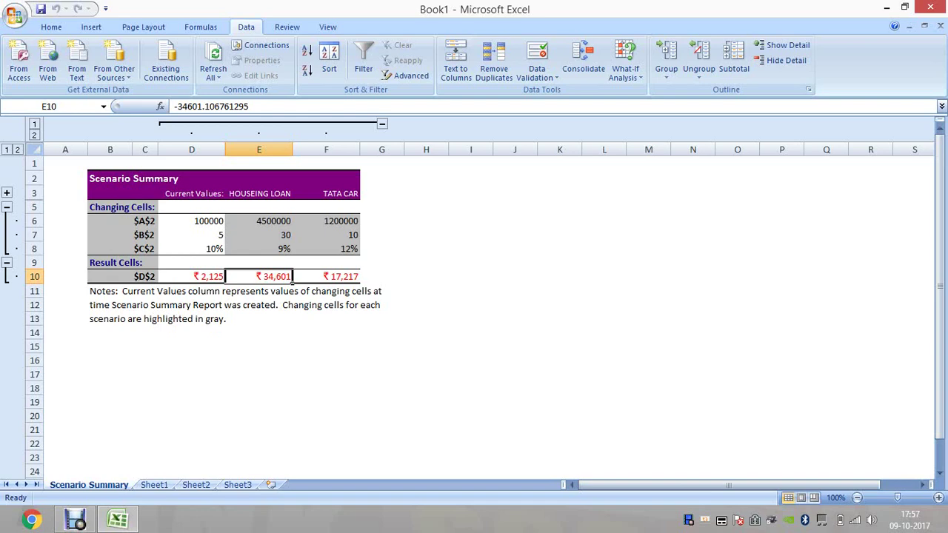
click(325, 221)
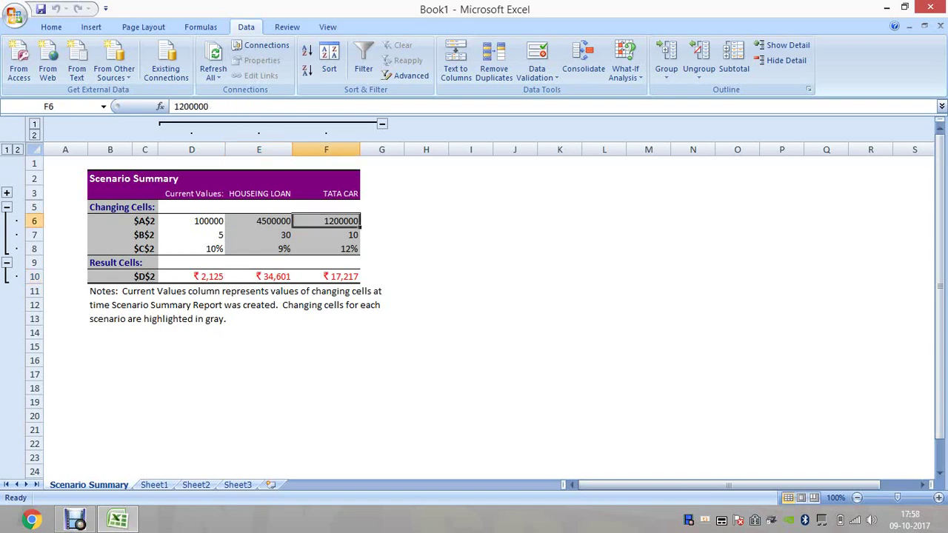
click(326, 234)
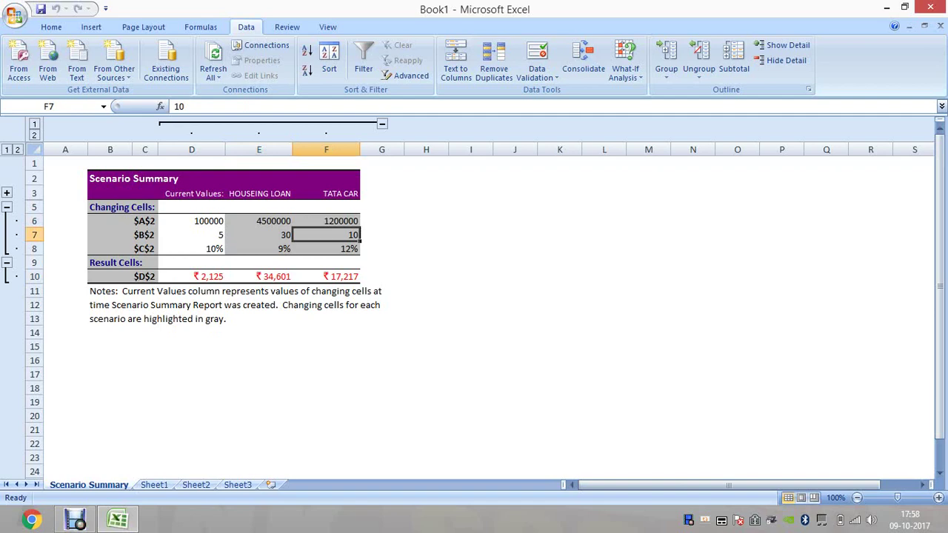
click(325, 249)
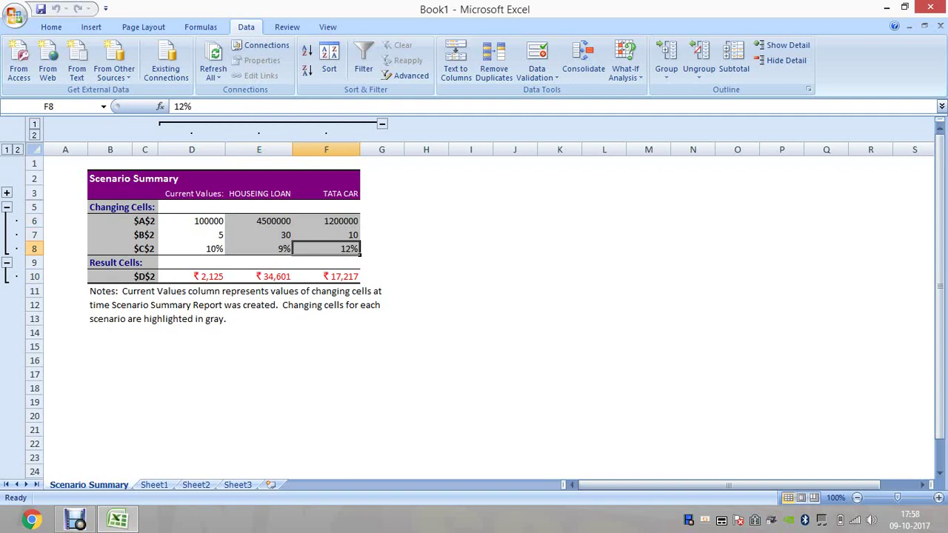
click(325, 276)
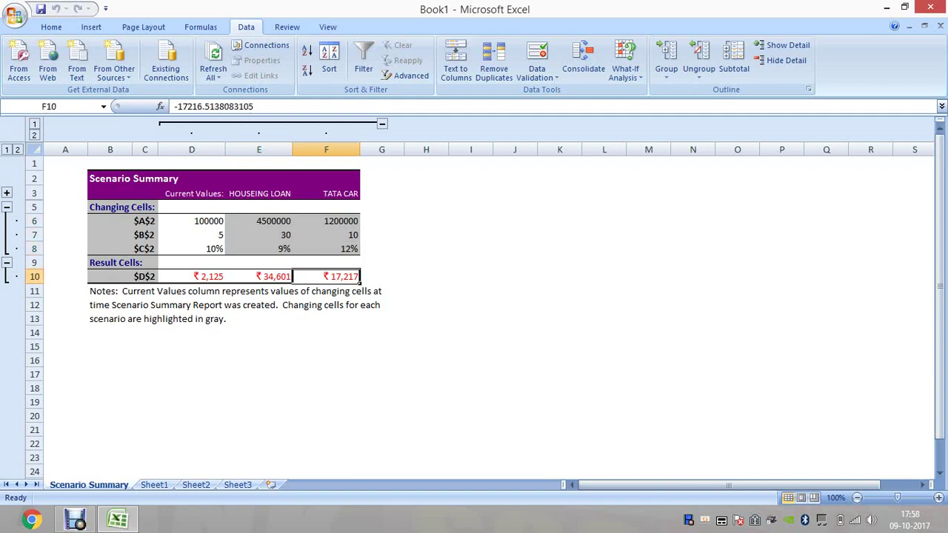
click(326, 234)
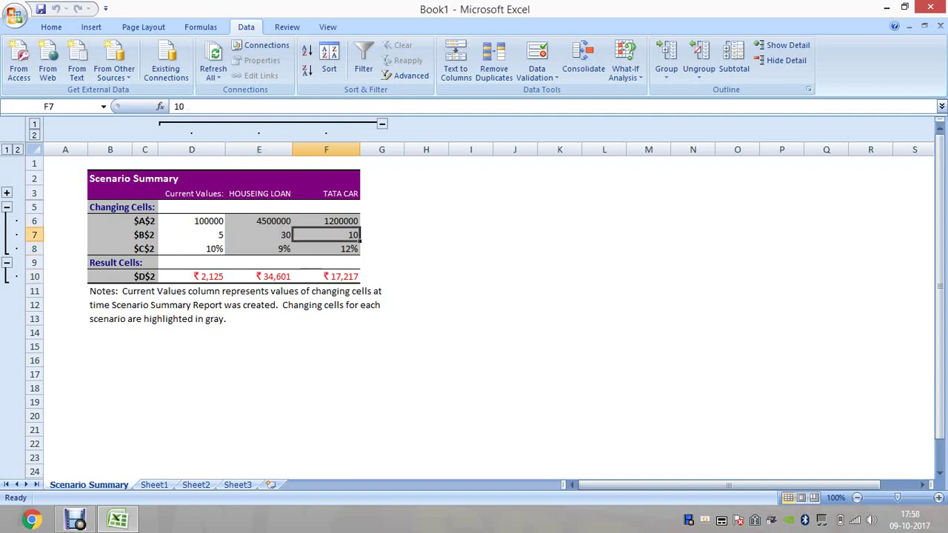
click(258, 234)
click(326, 235)
Step: AutoSum the three installments in D10:F10 into G10, giving ₹ 53,942
drag(191, 276, 381, 276)
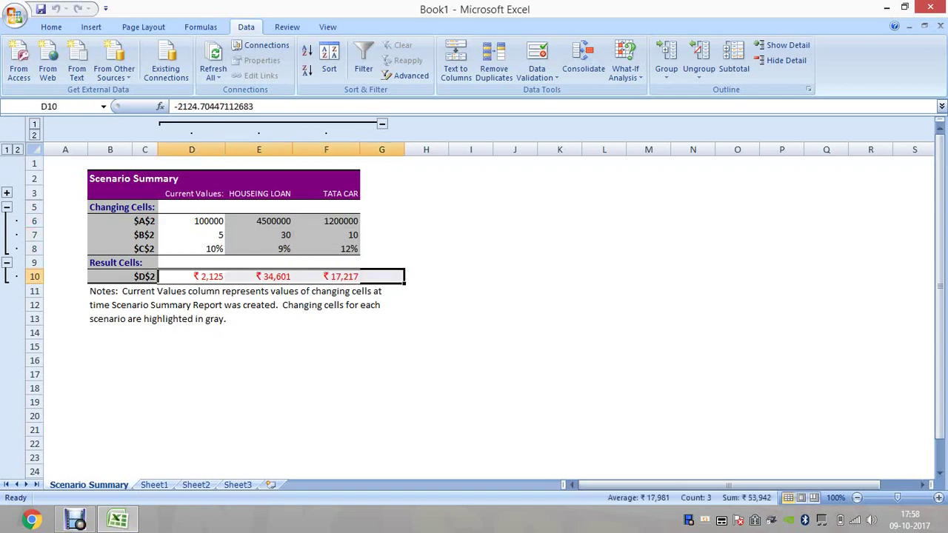
click(51, 27)
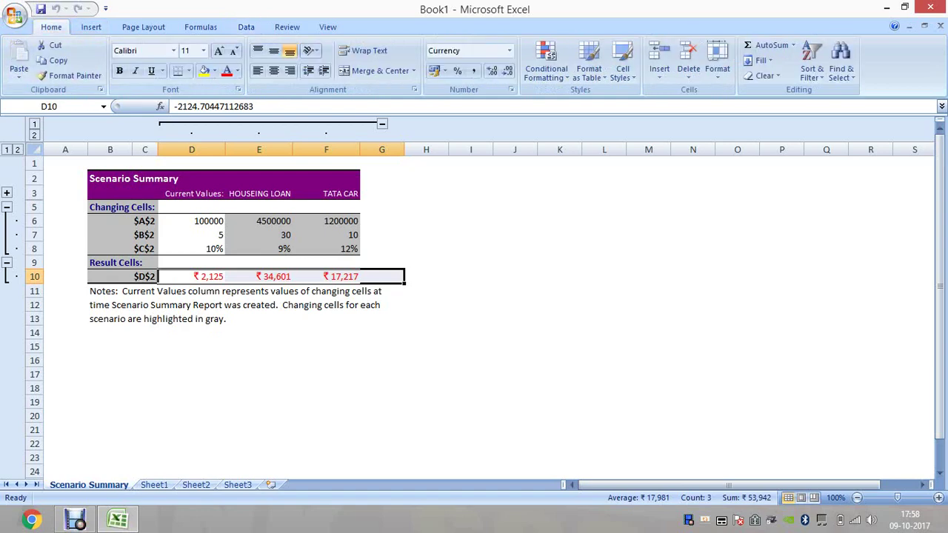
click(200, 26)
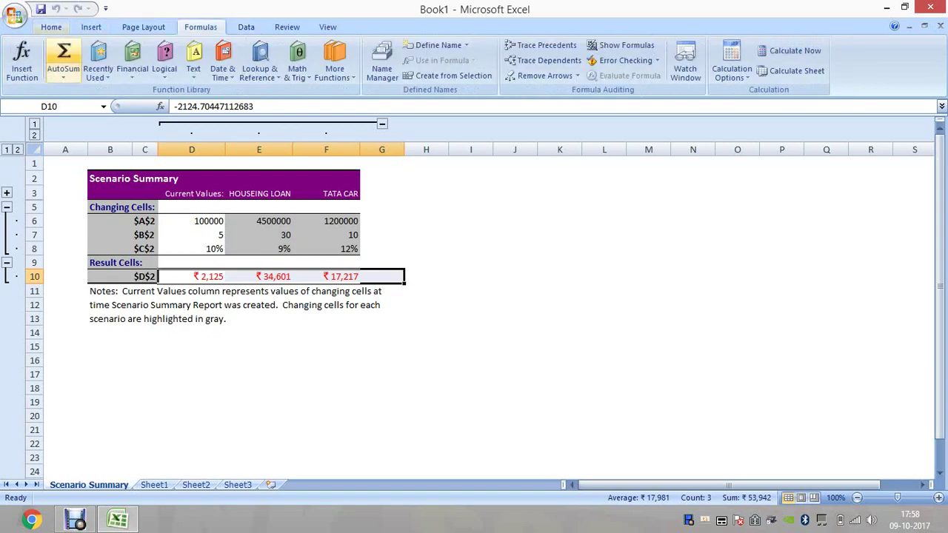
click(64, 55)
click(426, 319)
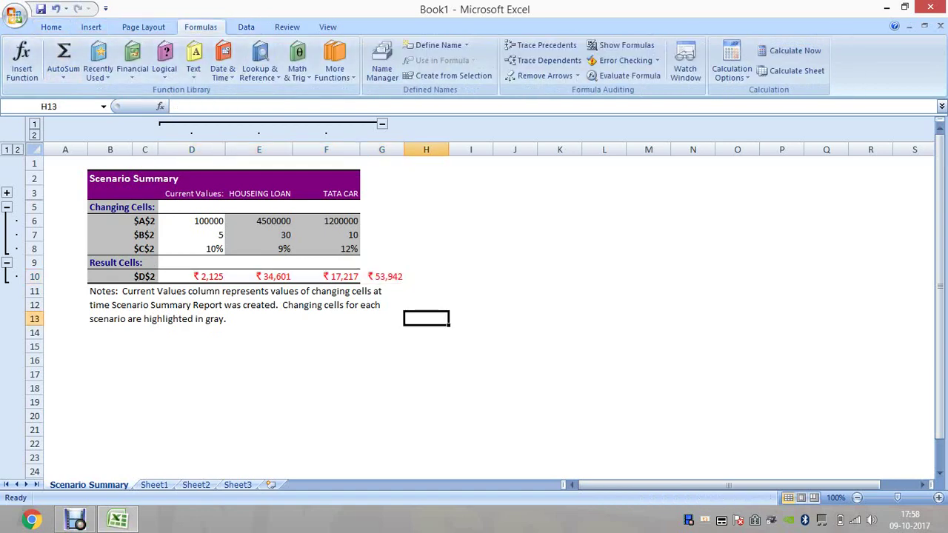
click(381, 276)
Step: Put an outside border around the installment row D10:G10
drag(191, 276, 381, 277)
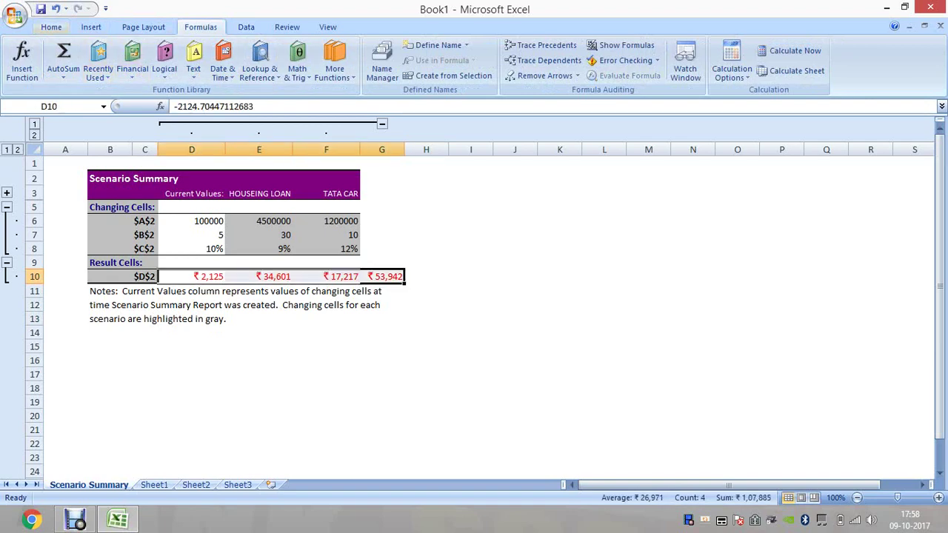
click(51, 26)
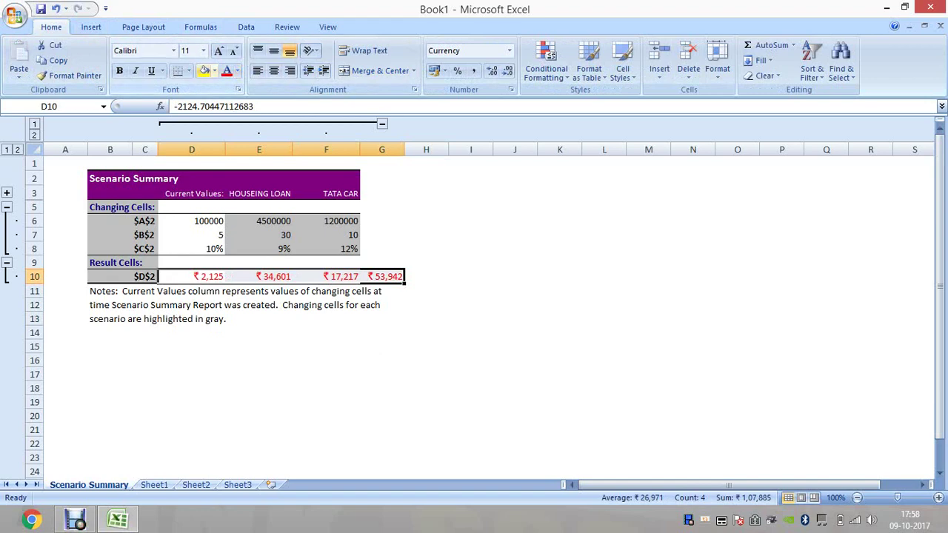
click(189, 70)
click(222, 196)
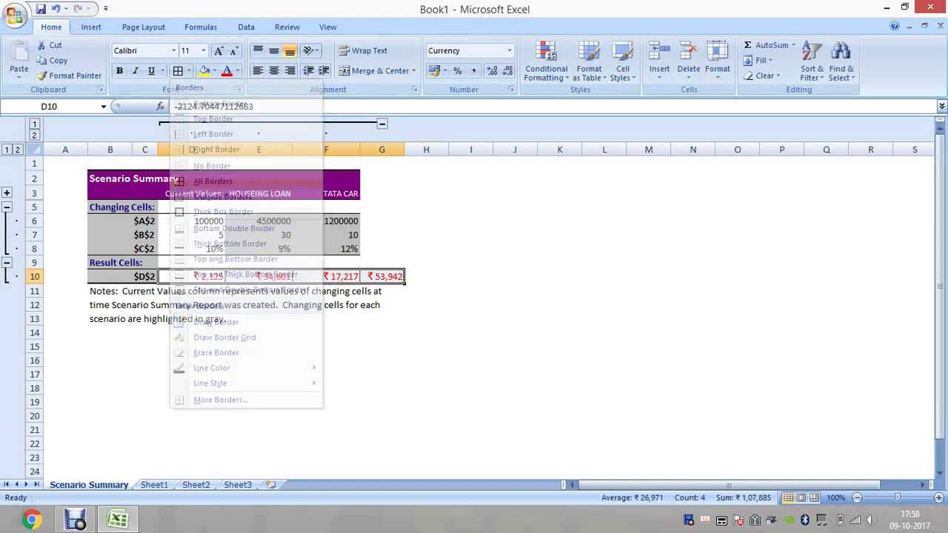
click(385, 318)
click(381, 276)
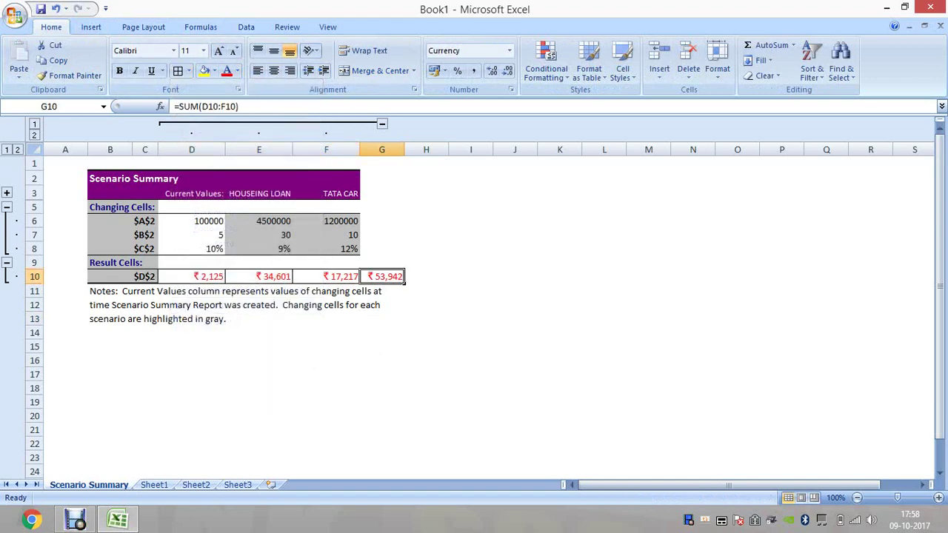
click(381, 304)
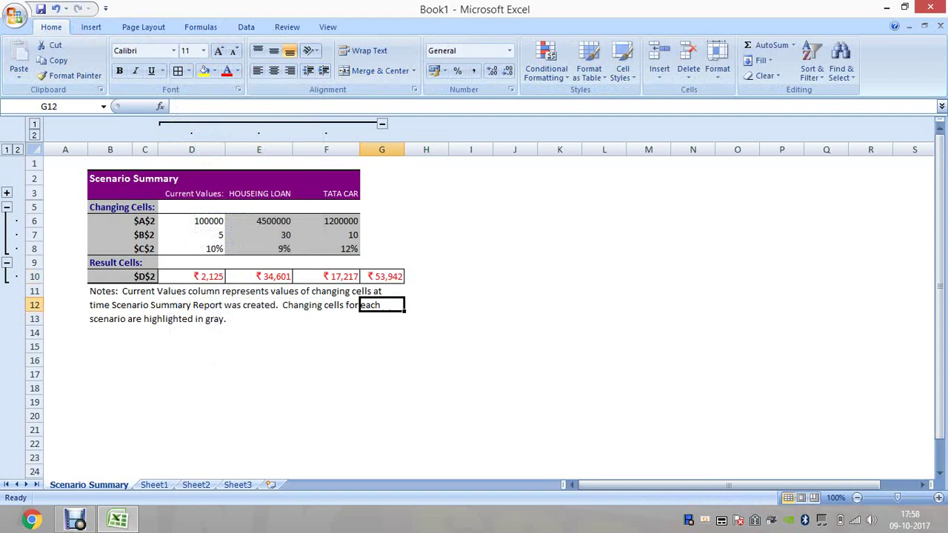
click(381, 276)
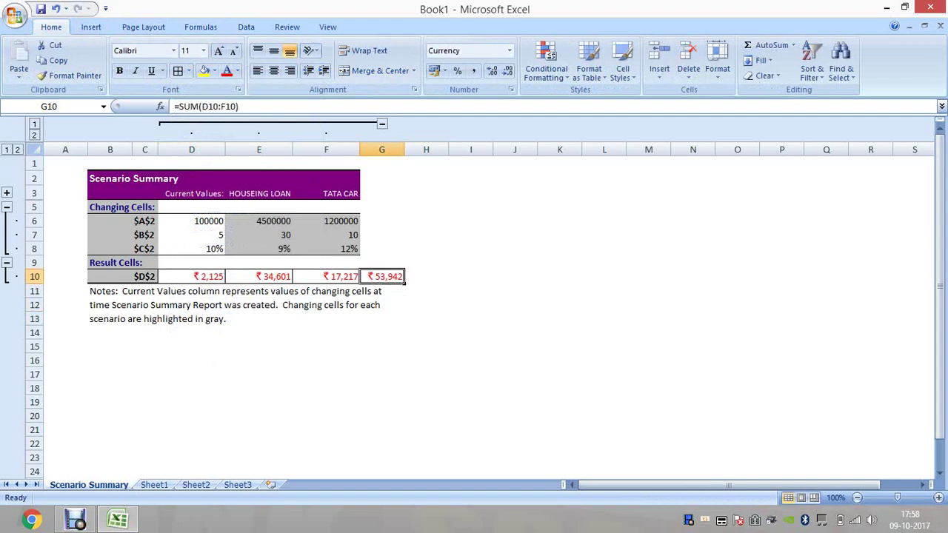